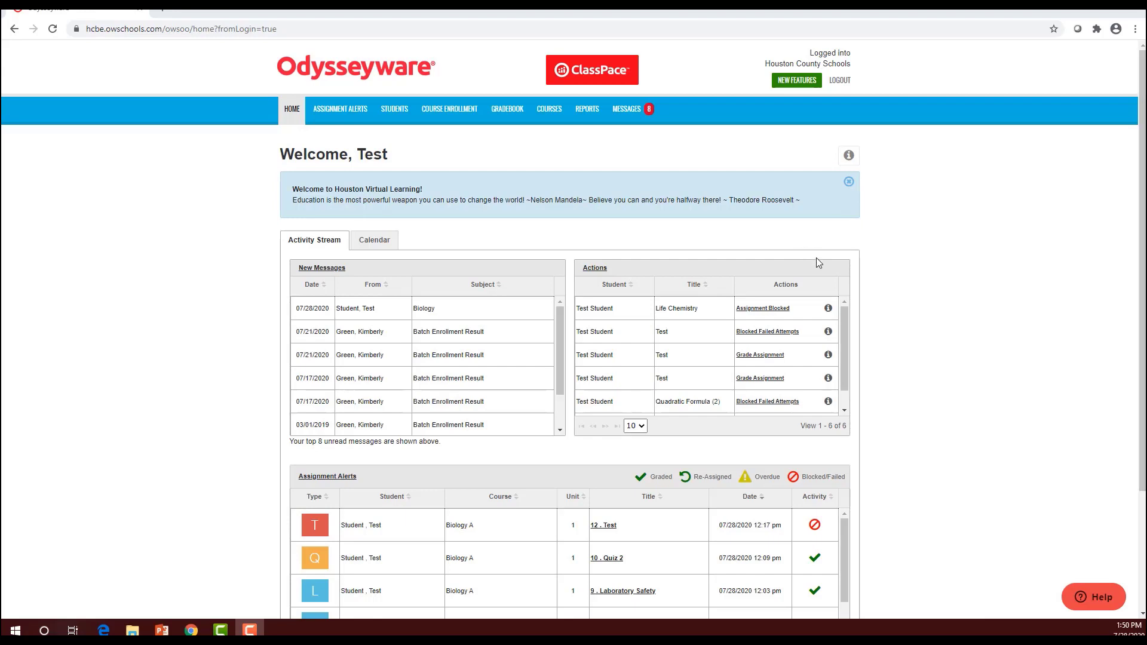
Open the Pre-Test row's Assignment Blocked link from the Home Actions table in the gradebook
mouse_move(819, 300)
left_click_drag(848, 310, 837, 332)
scroll(831, 317, "up", 1)
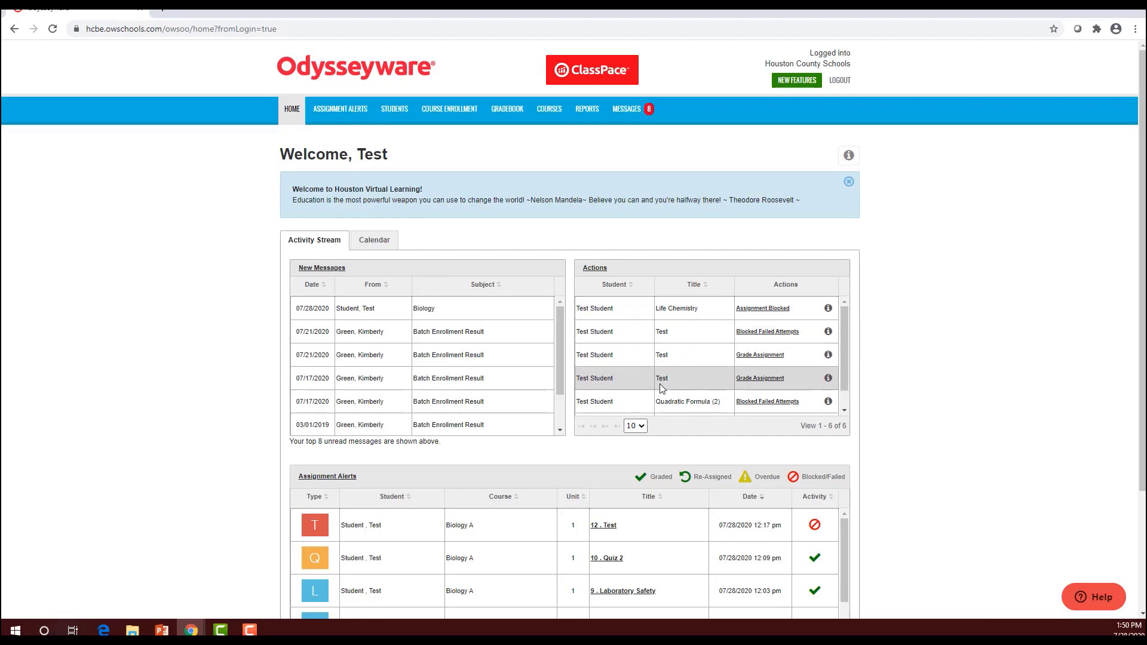
scroll(654, 373, "down", 1)
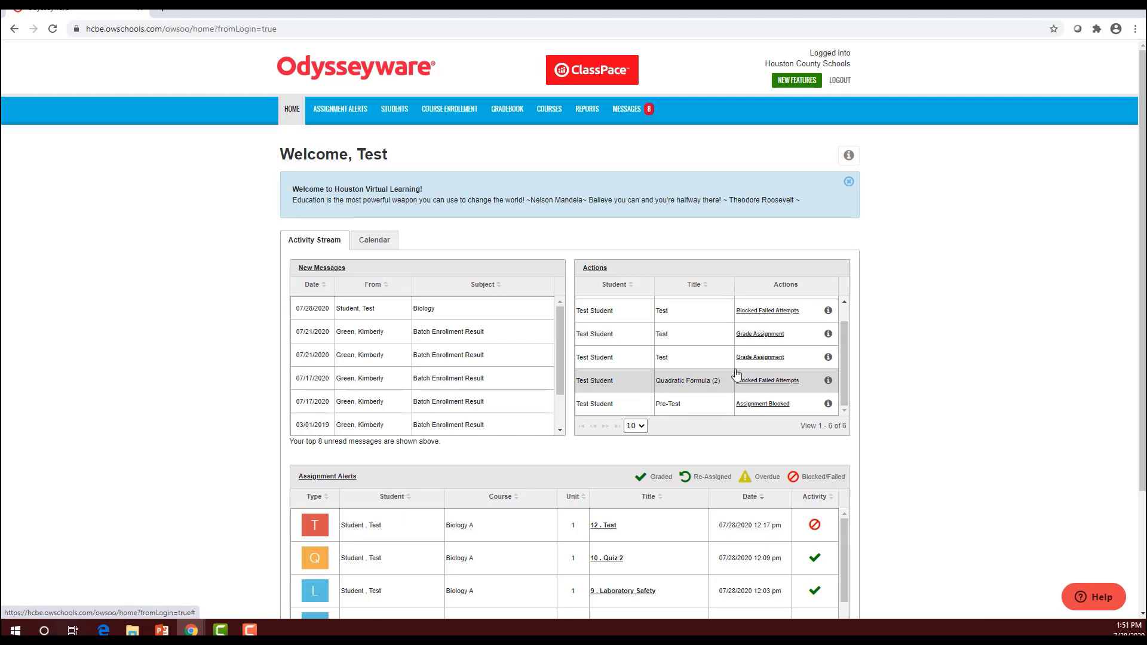
left_click(747, 406)
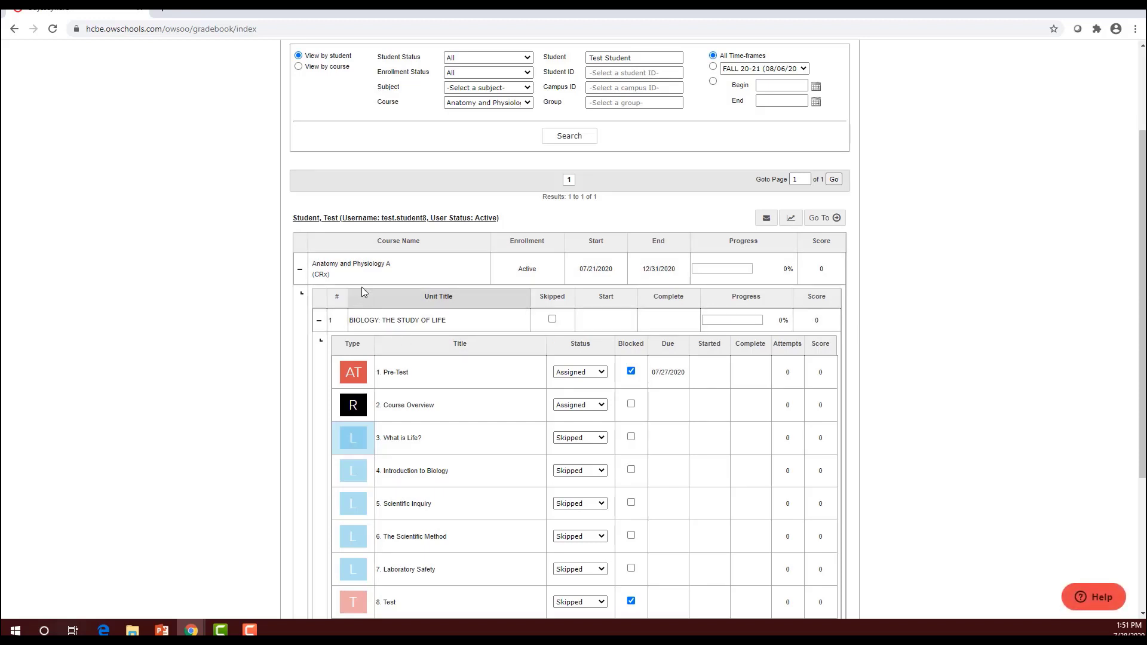
Uncheck Blocked on the 1. Pre-Test row and scroll back to the top
left_click(631, 371)
scroll(424, 386, "up", 3)
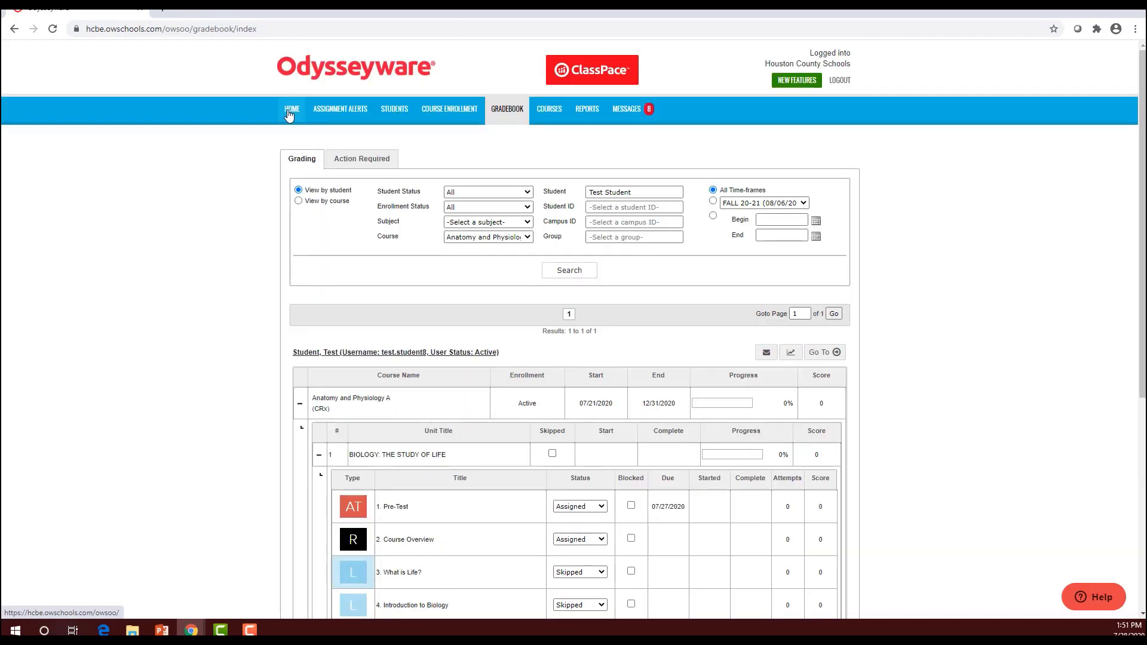
Open the Quadratic Formula (2) Blocked Failed Attempts item from Home and view Section 2
left_click(291, 110)
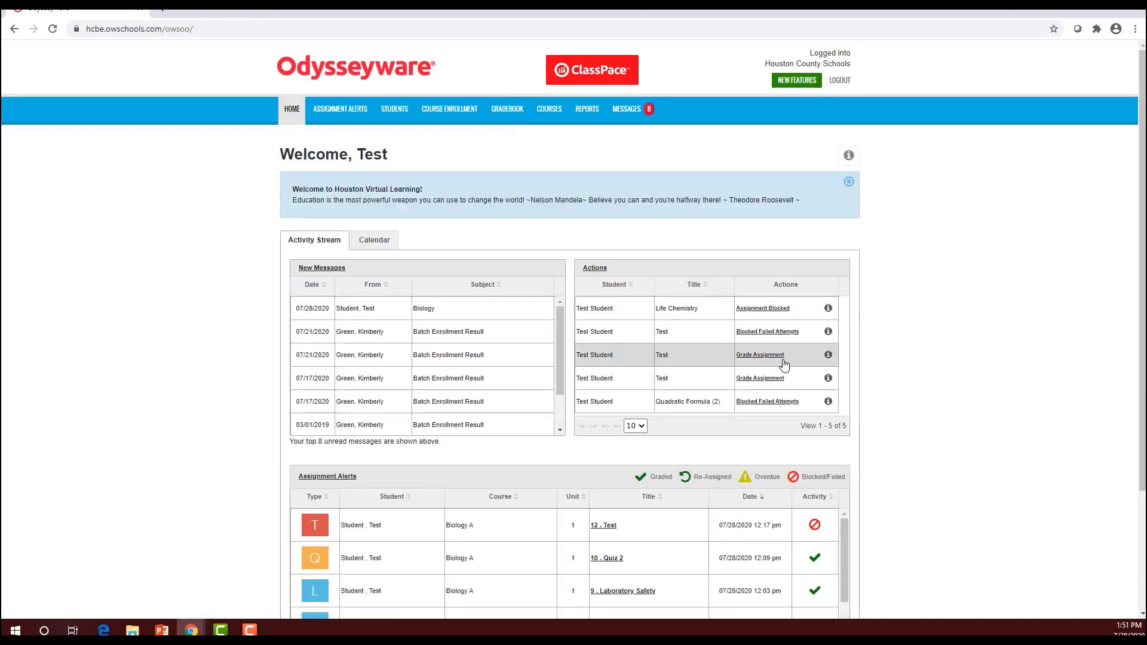
scroll(780, 359, "down", 3)
scroll(765, 347, "up", 1)
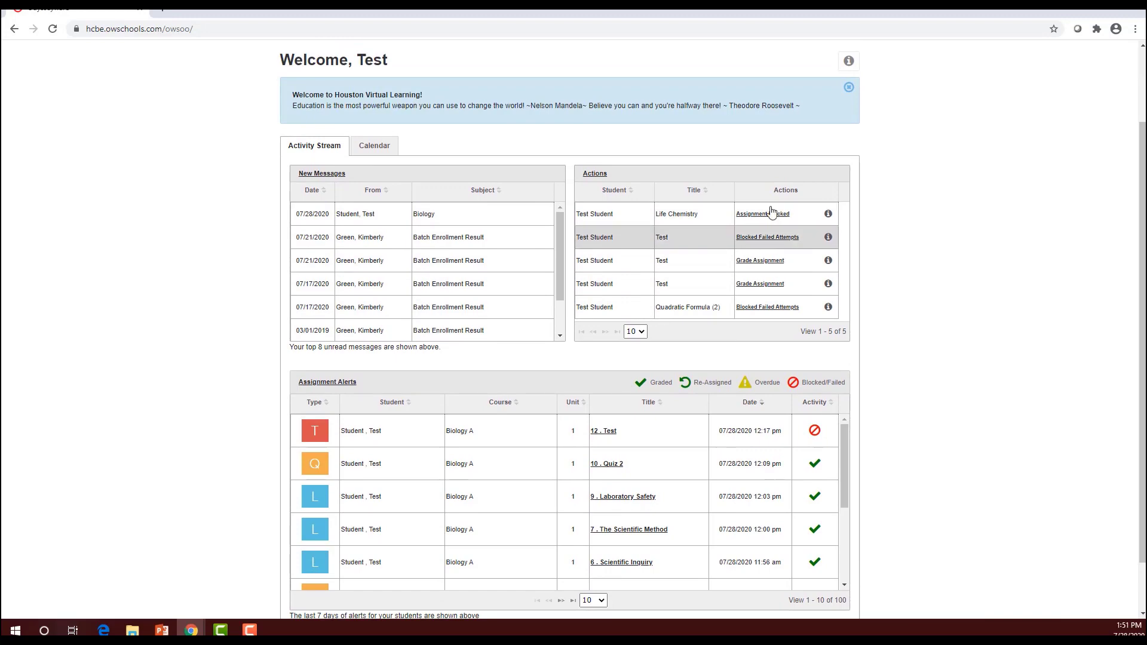
left_click(780, 308)
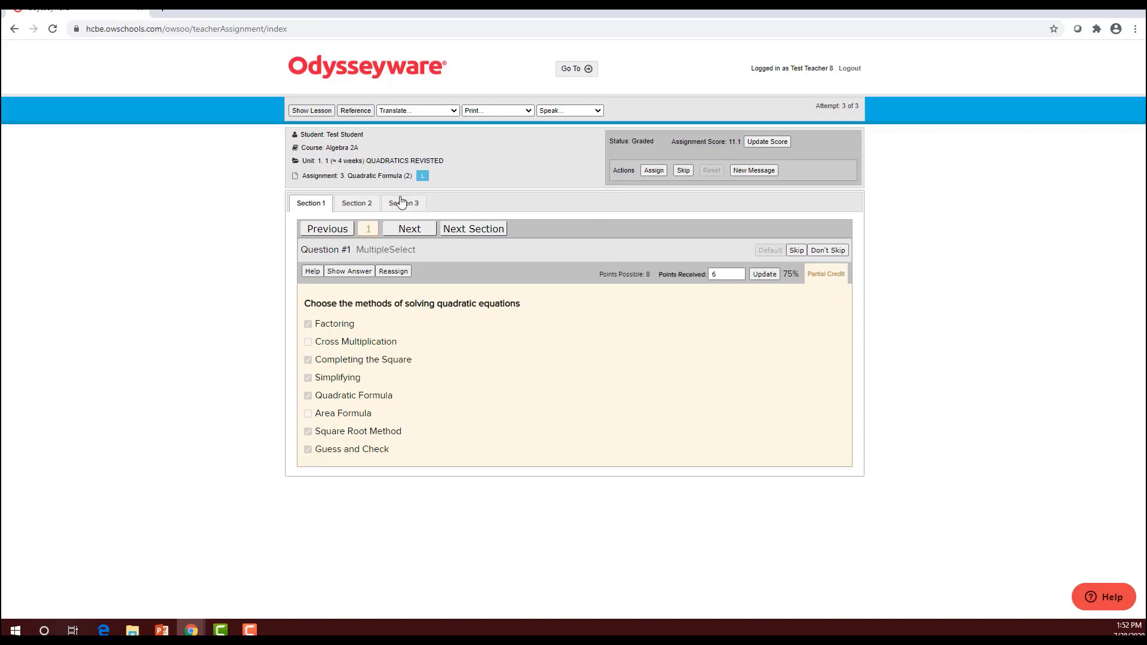
left_click(355, 205)
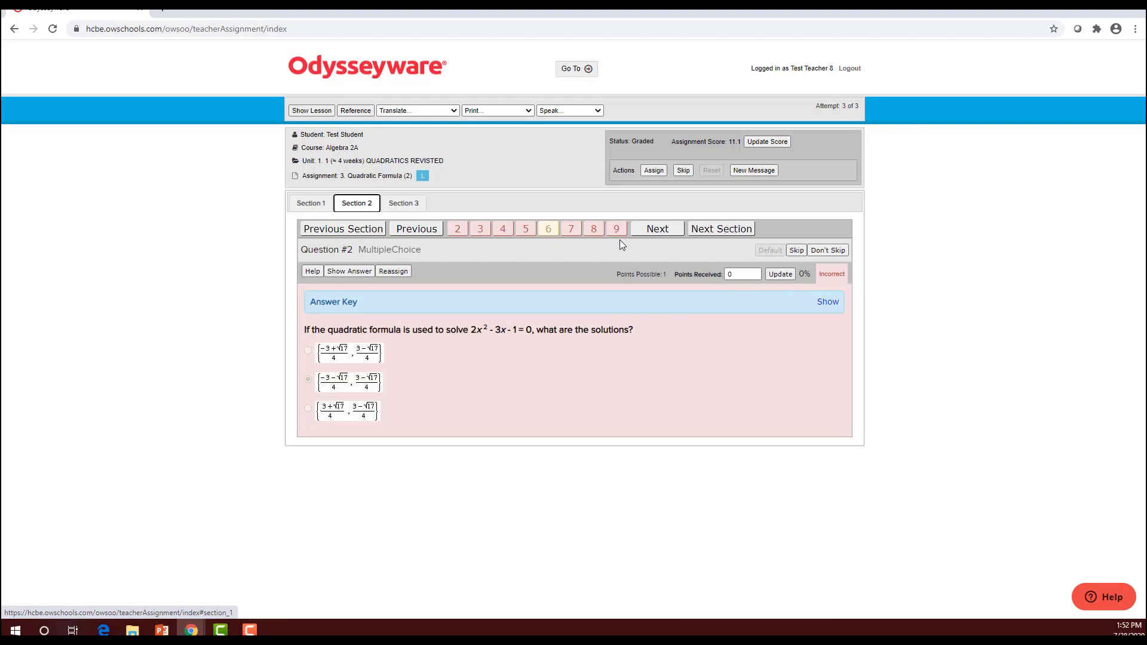
Change Section 1 Question #1's points received from 6 to 8, then return to Section 2
left_click(327, 209)
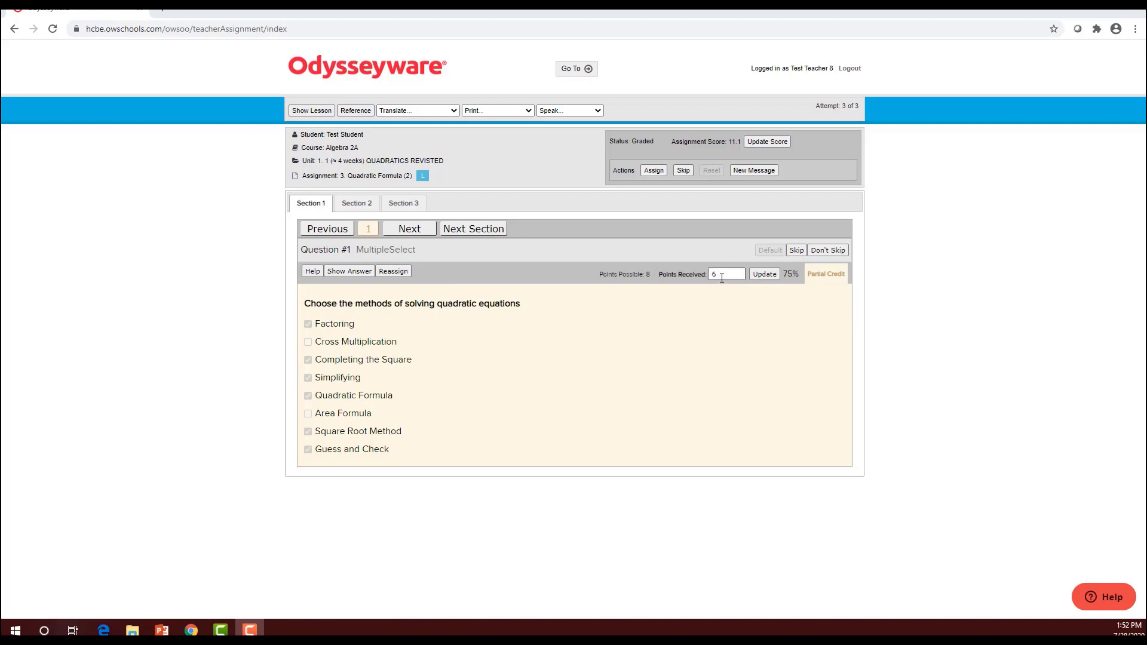
left_click_drag(722, 274, 709, 269)
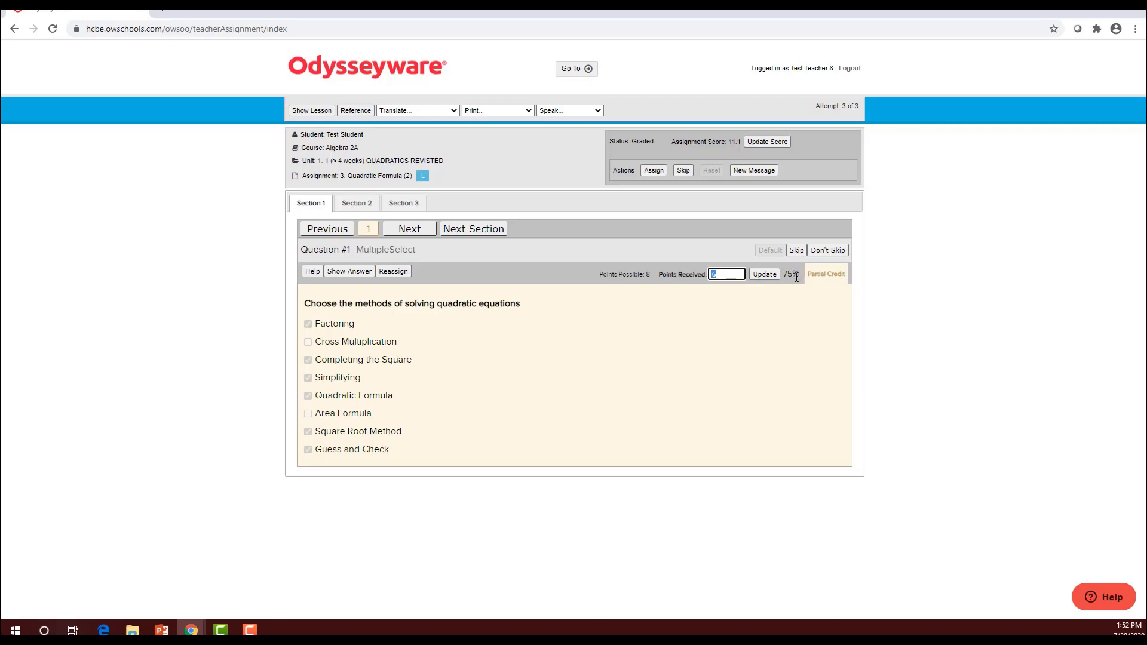
triple_click(657, 393)
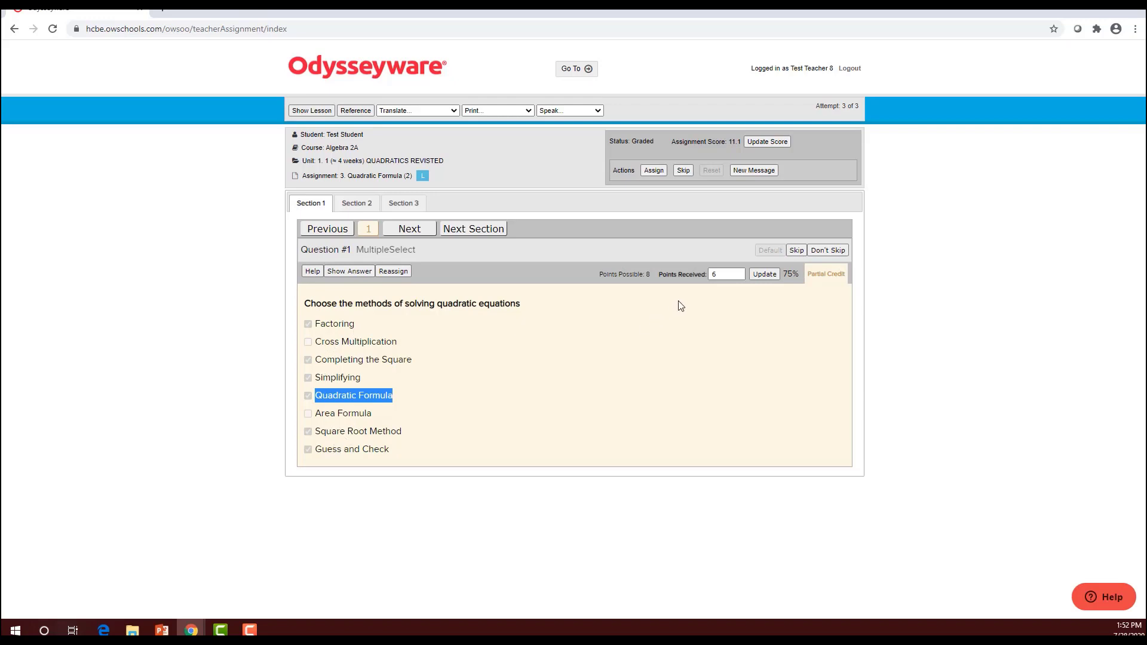
double_click(721, 273)
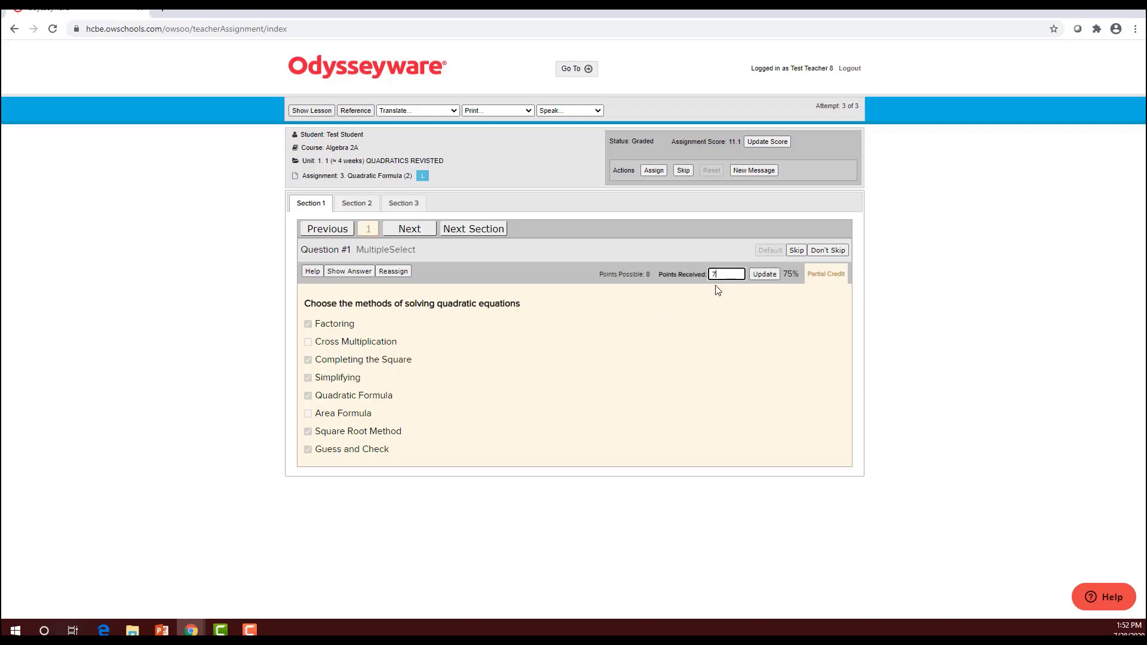
type("7")
left_click(367, 206)
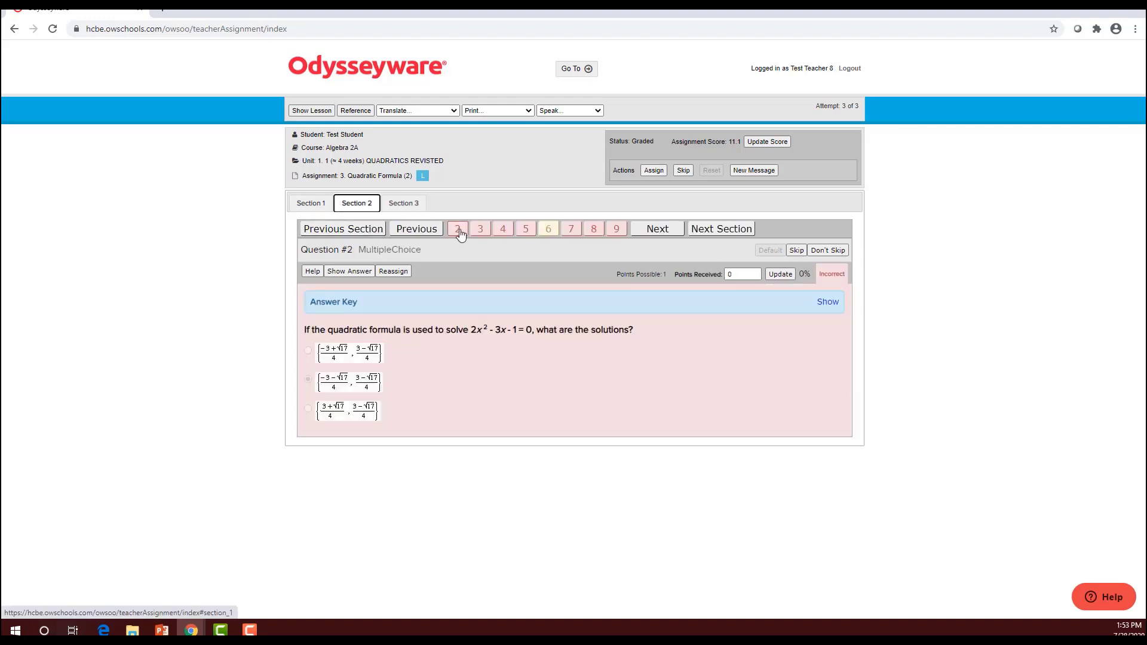
Review Section 2 Questions 3, 4 and 5, then reassign Question #2 to the student
left_click(480, 230)
left_click(503, 230)
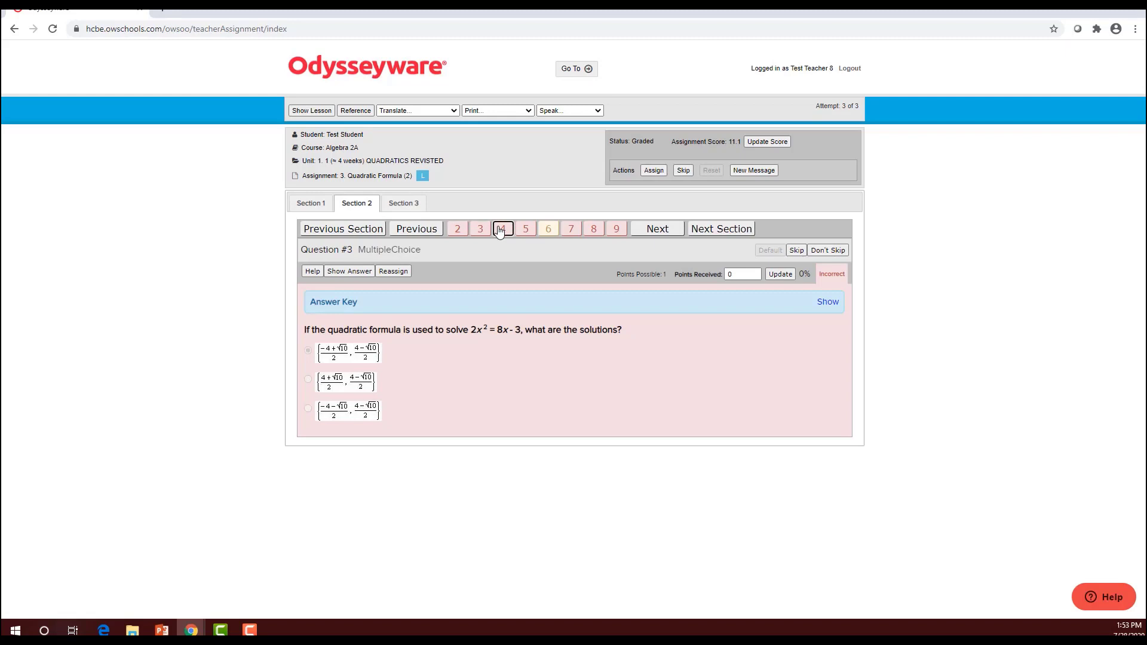
left_click(526, 231)
left_click(460, 231)
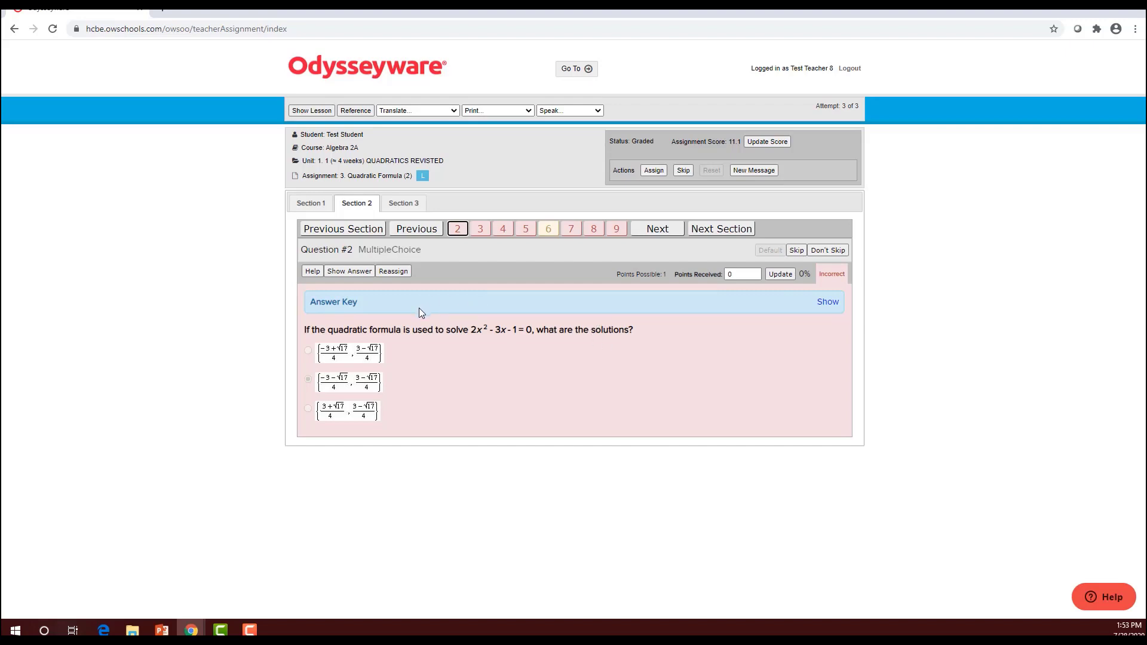
left_click(394, 271)
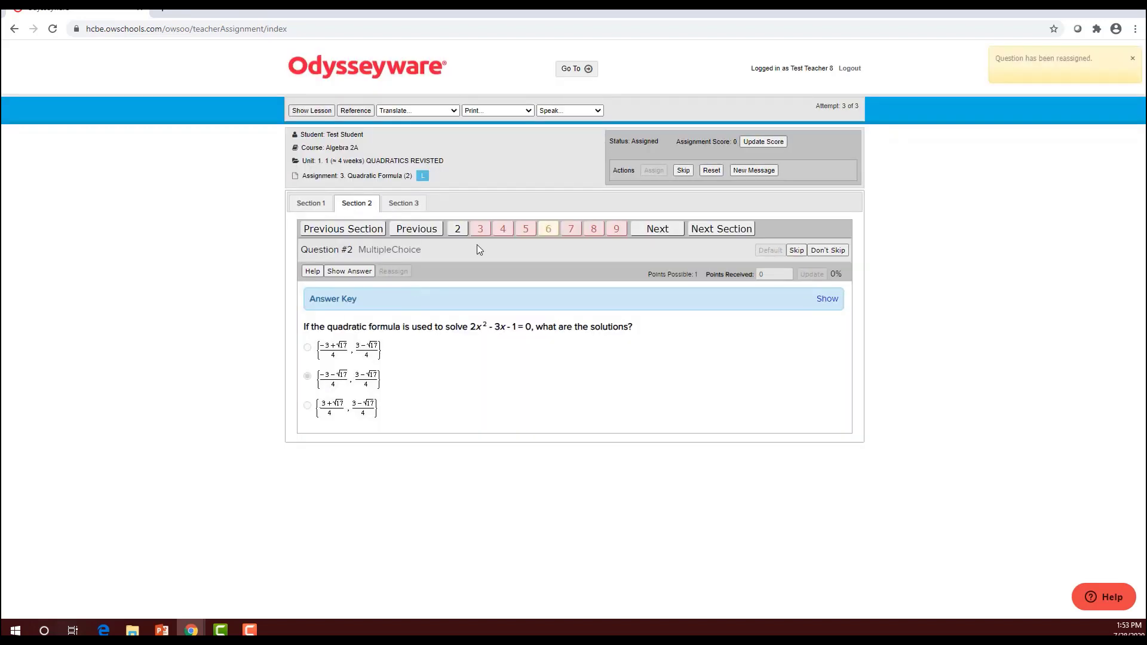
Reassign Section 2 Questions 3, 4, 5 and 7 to the student
left_click(481, 229)
left_click(404, 271)
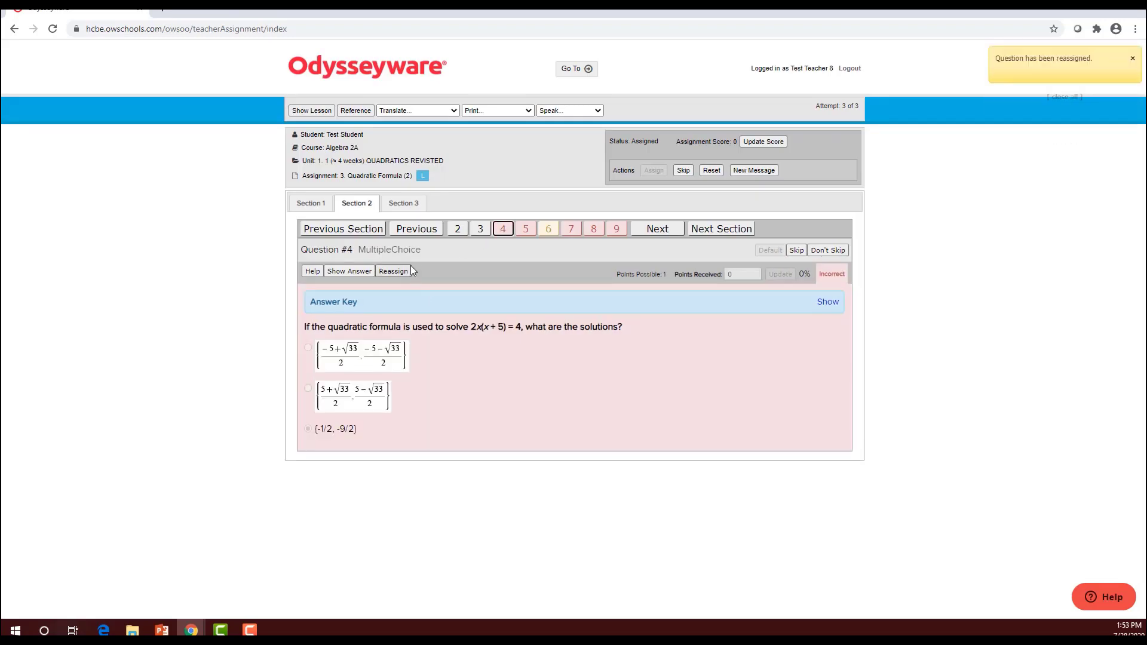
left_click(406, 270)
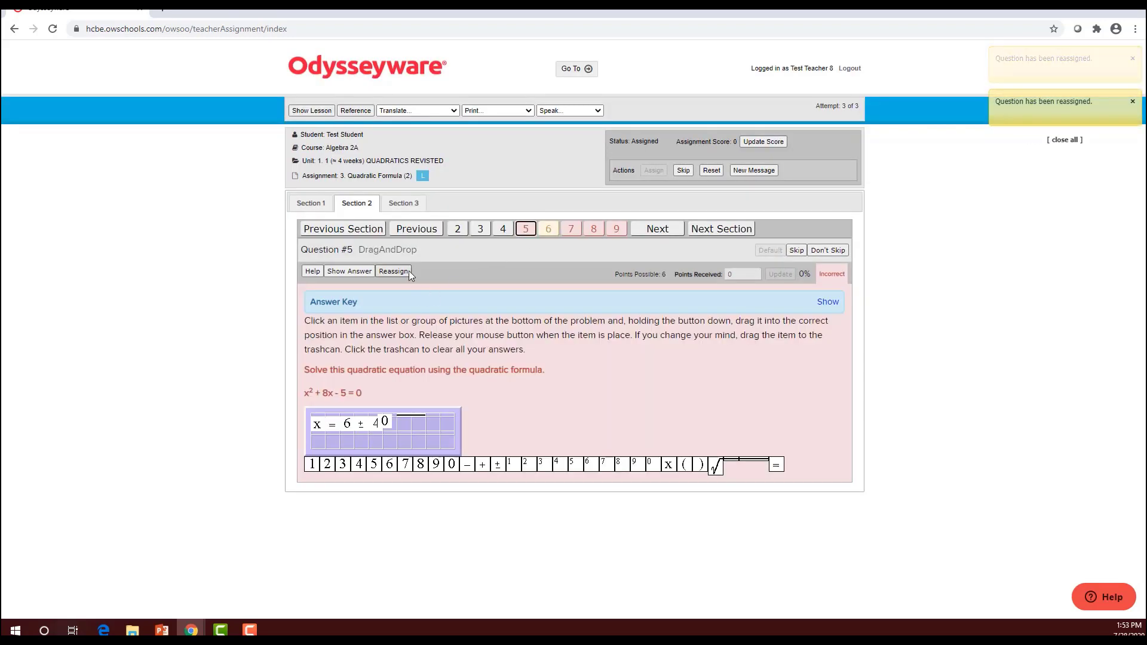
left_click(408, 270)
left_click(572, 235)
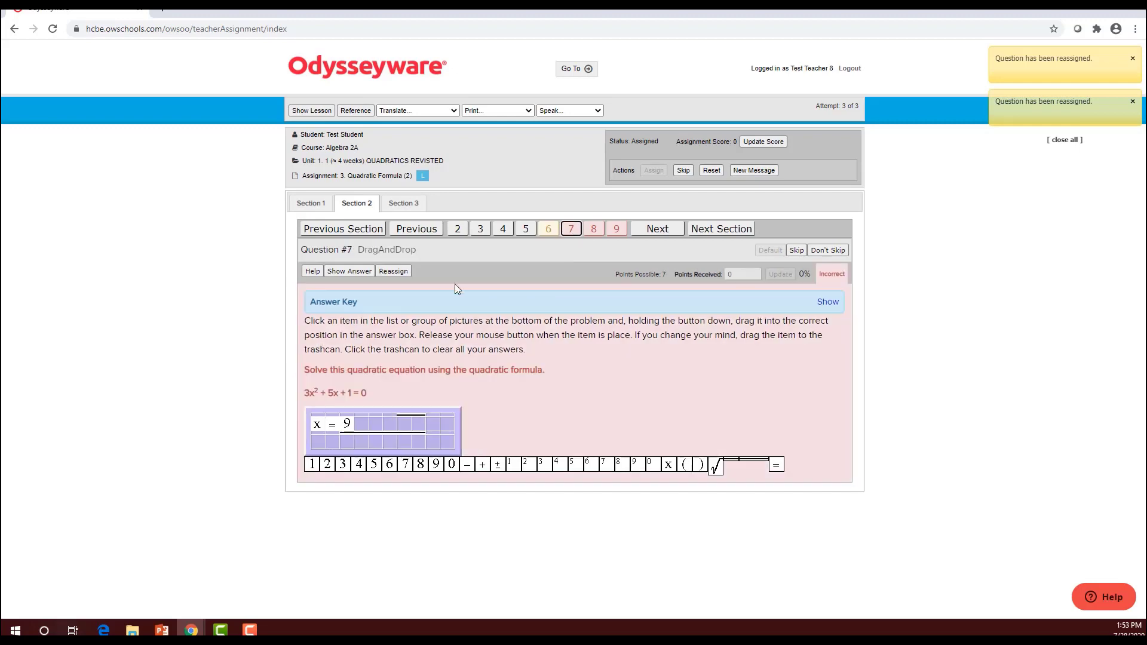
left_click(405, 269)
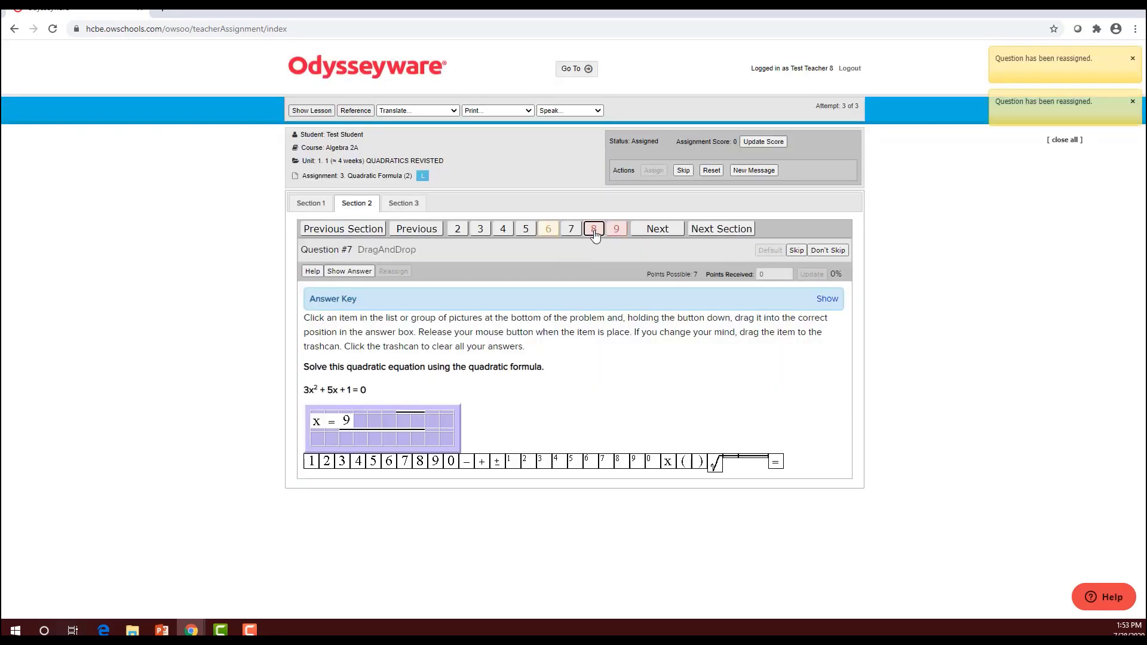
Reassign Questions 8, 9 and 6 so the student can attempt them again
left_click(594, 229)
left_click(402, 270)
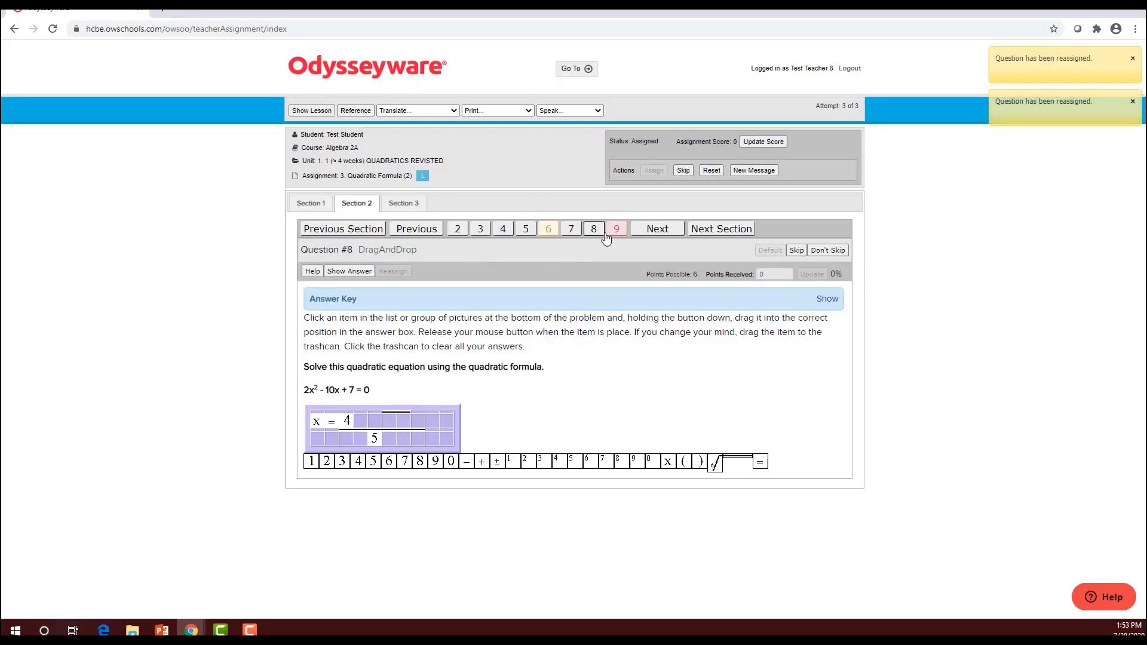
left_click(617, 230)
left_click(393, 271)
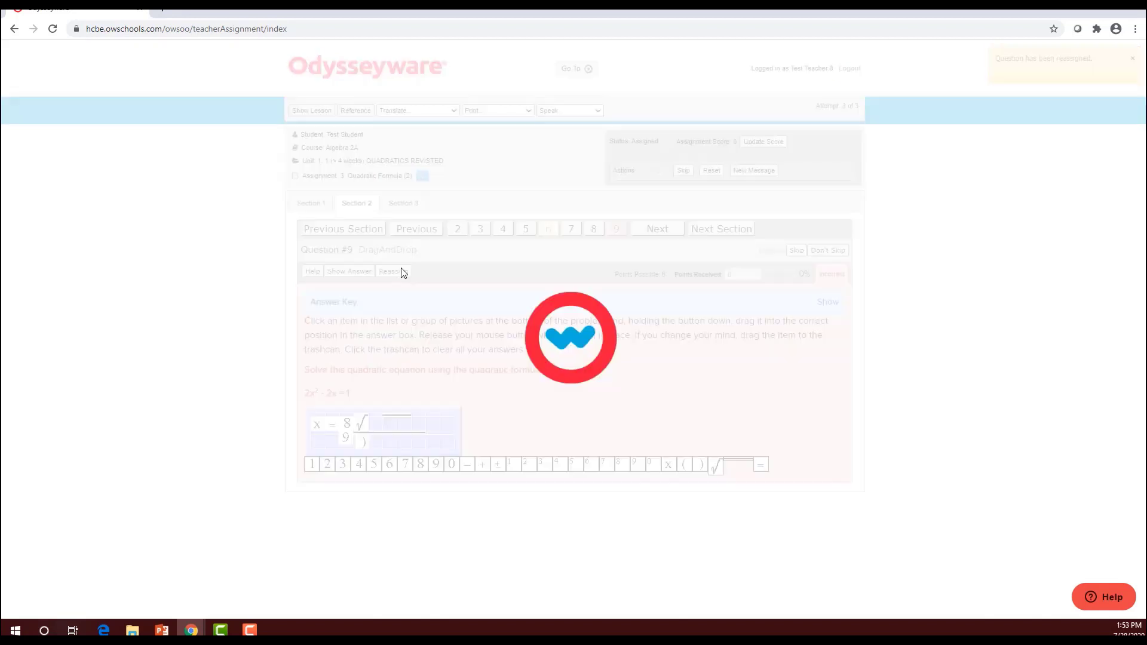
left_click(552, 233)
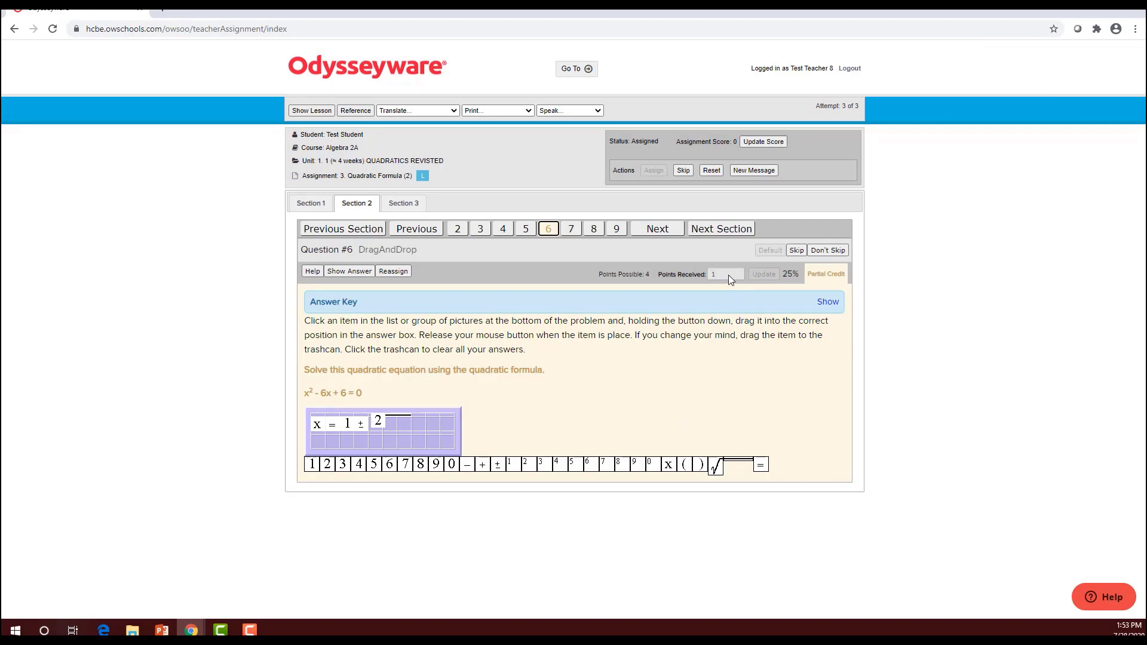
left_click(391, 273)
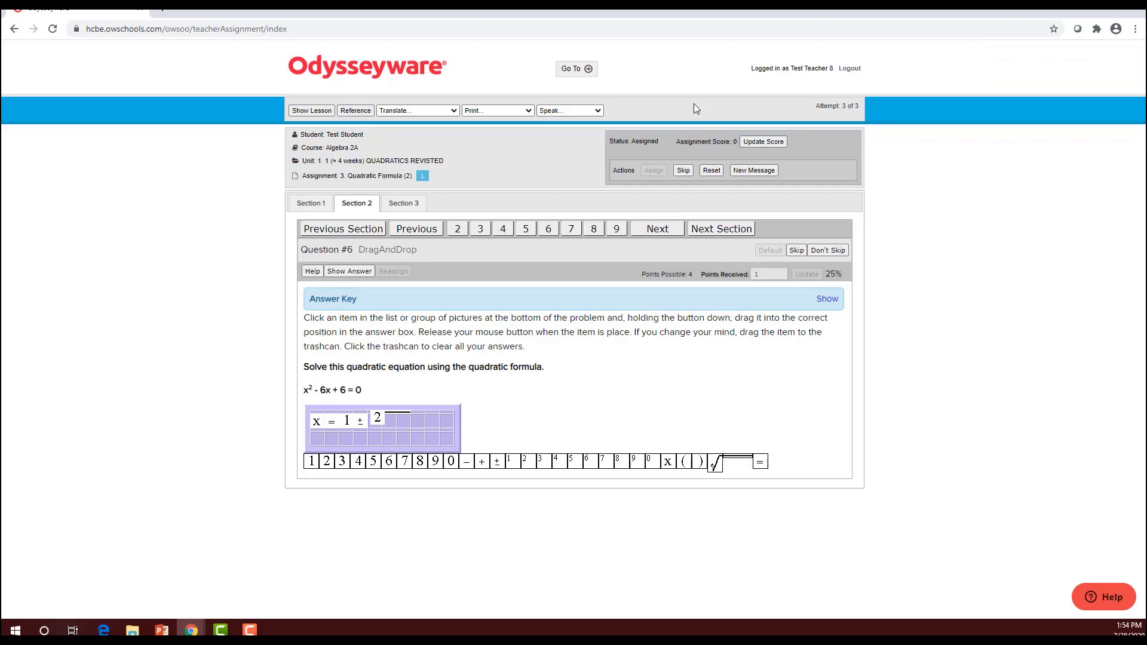
left_click(586, 69)
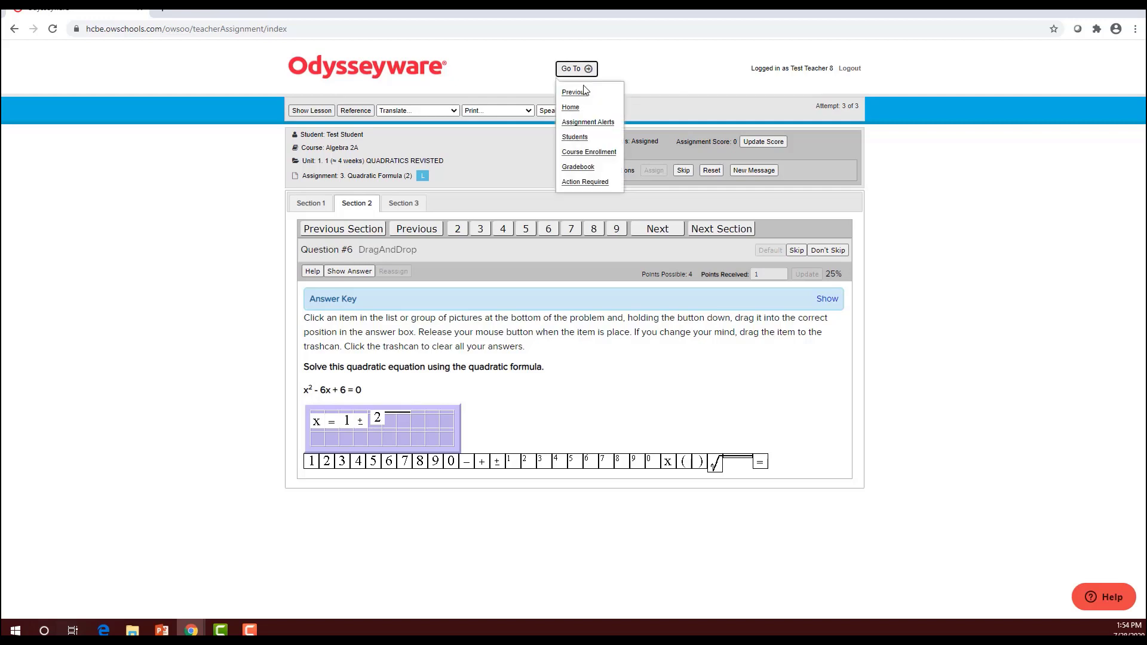
Follow the Assignment Blocked item into Biology A, expand unit 1 and open 12. Test
left_click(571, 107)
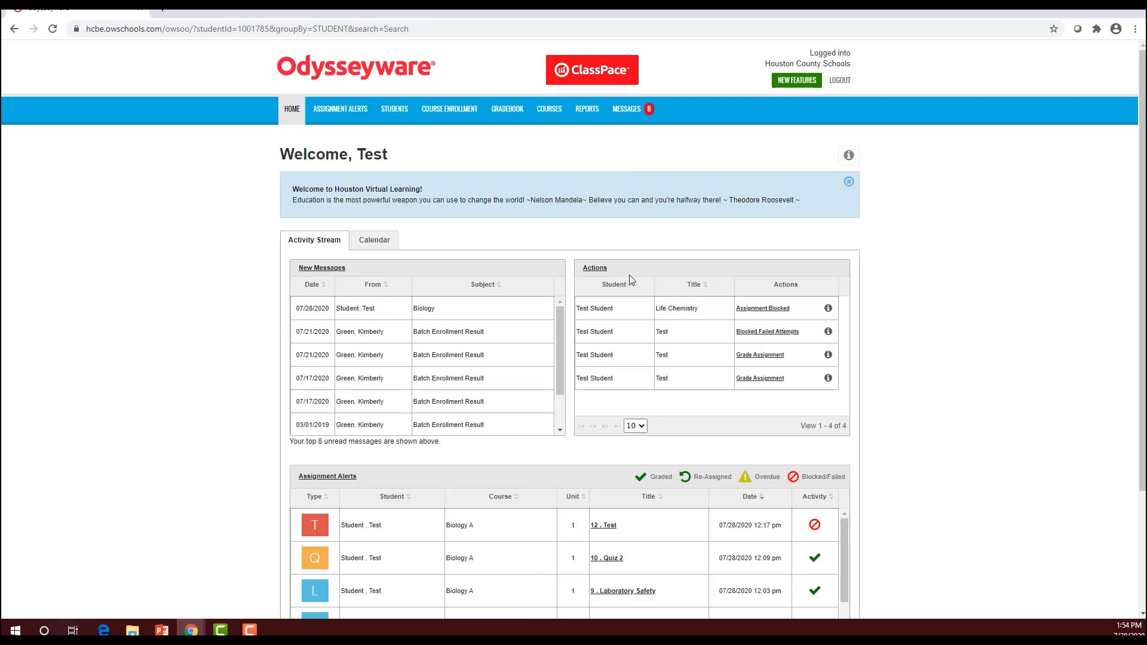
left_click(754, 311)
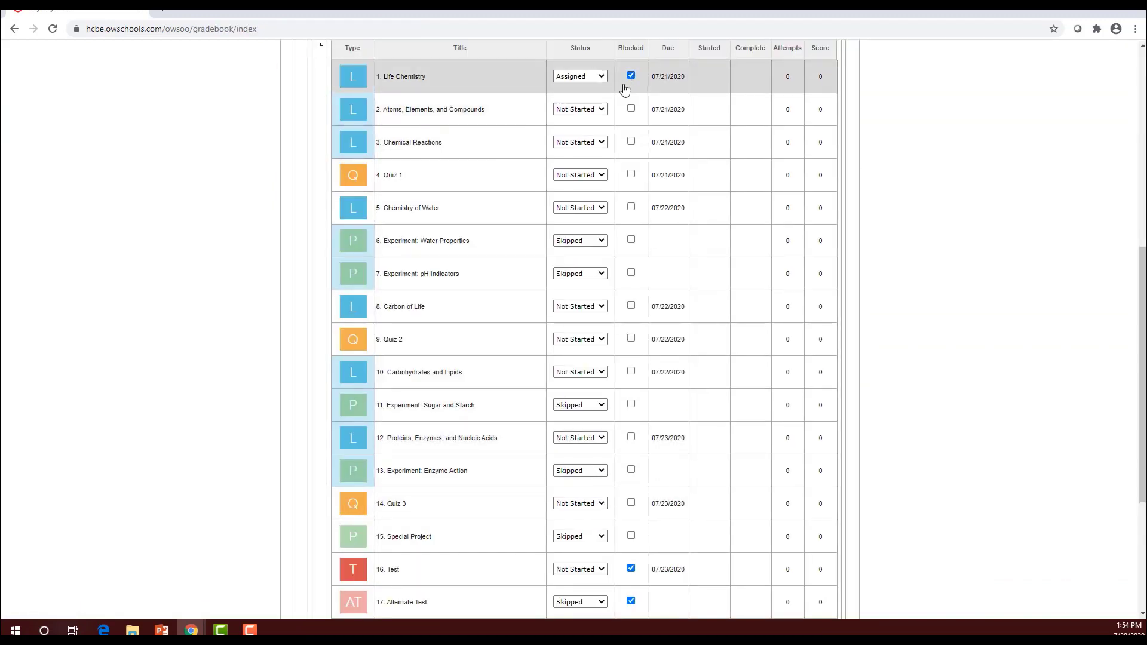
scroll(616, 120, "up", 3)
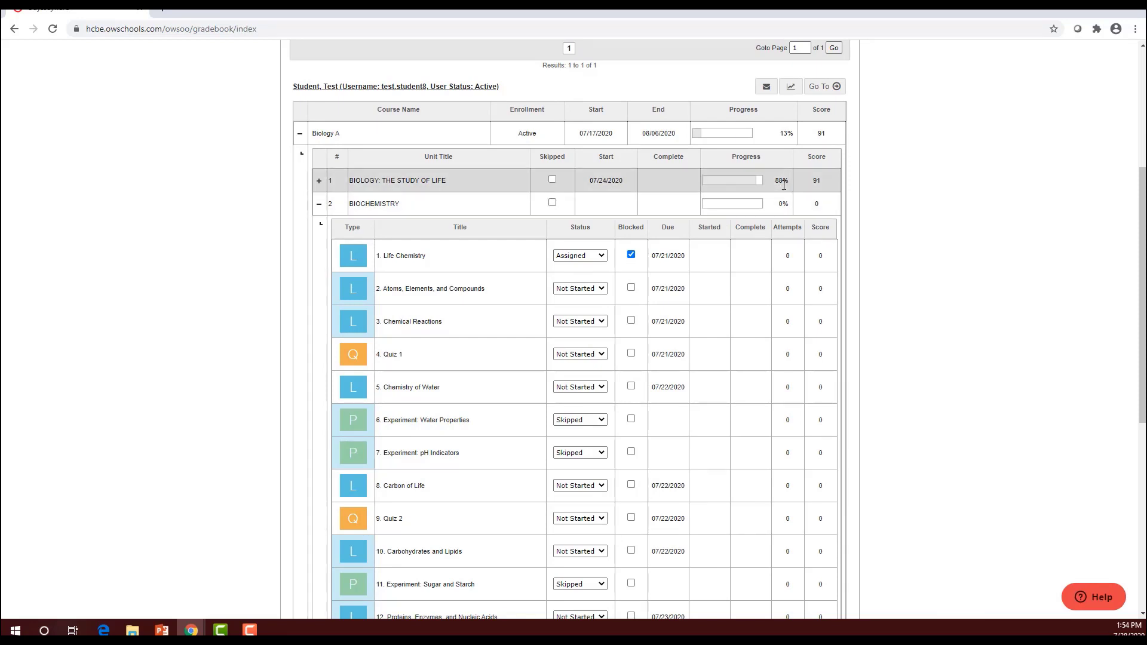
left_click(319, 181)
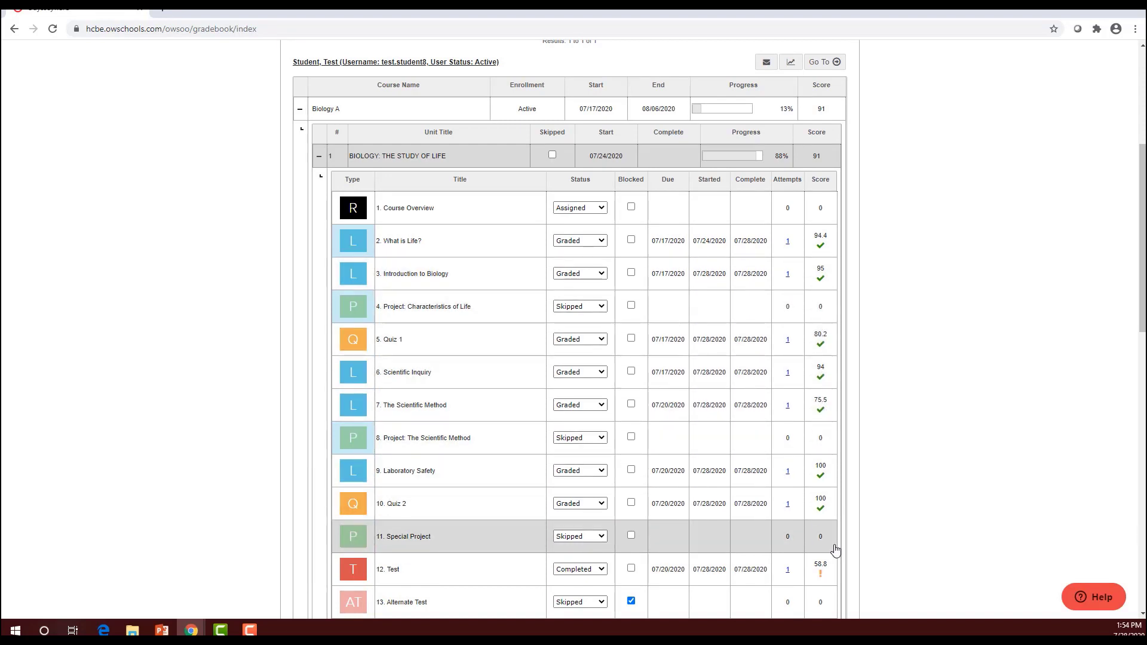
scroll(830, 525, "down", 1)
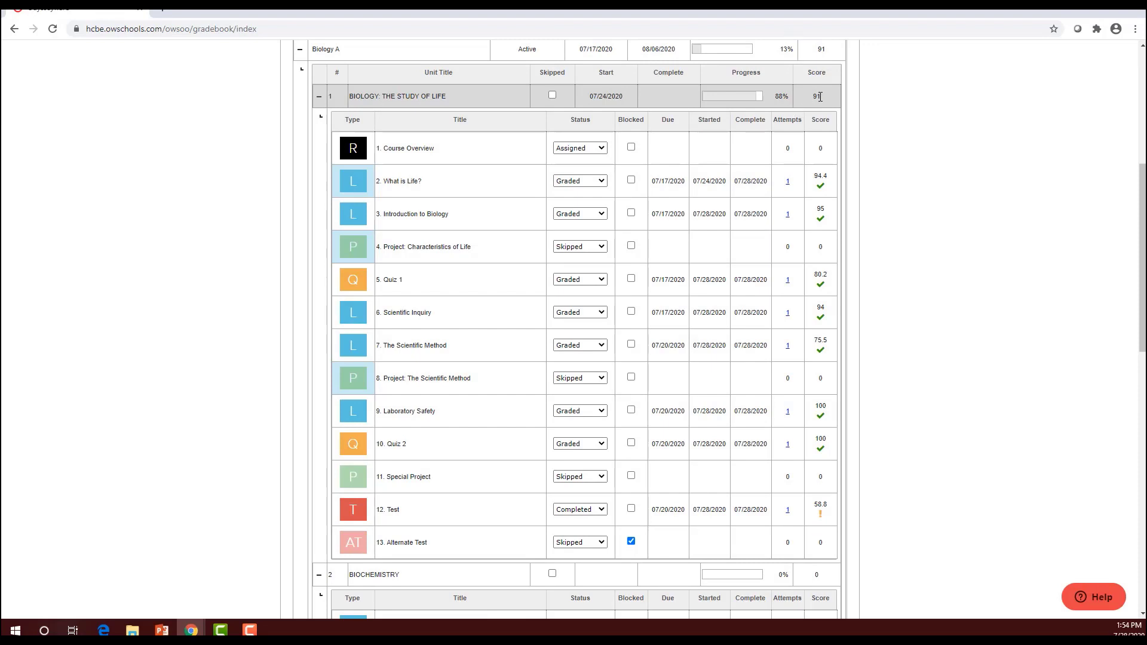
left_click(825, 515)
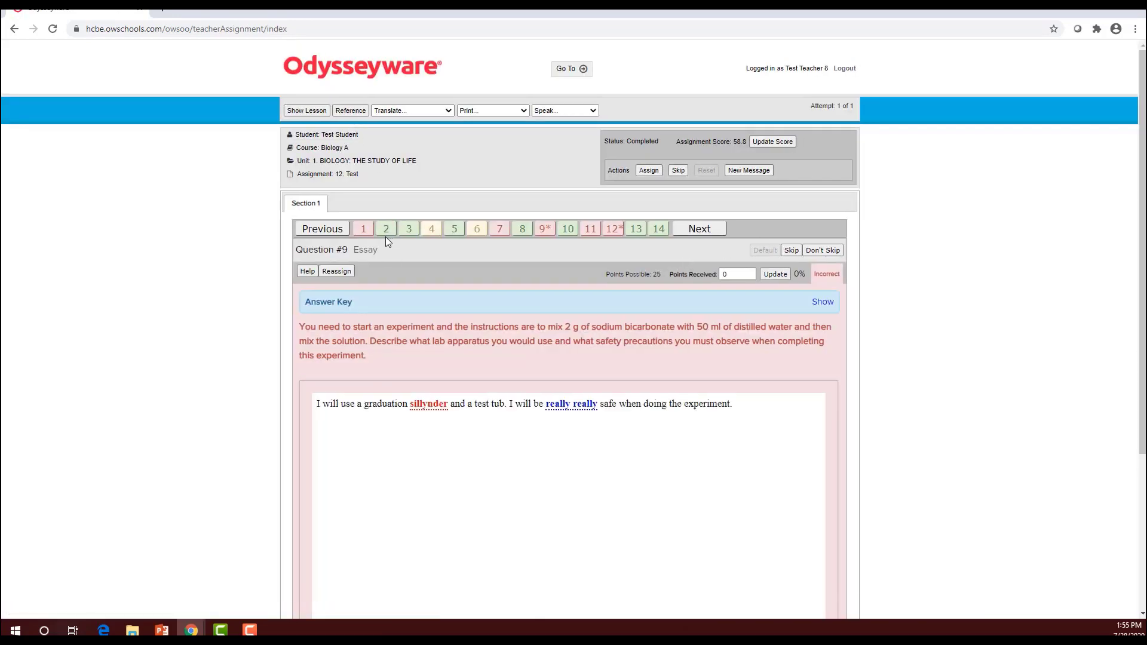
Review test questions 1, 2 and 4, then open the question 9 essay
left_click(364, 230)
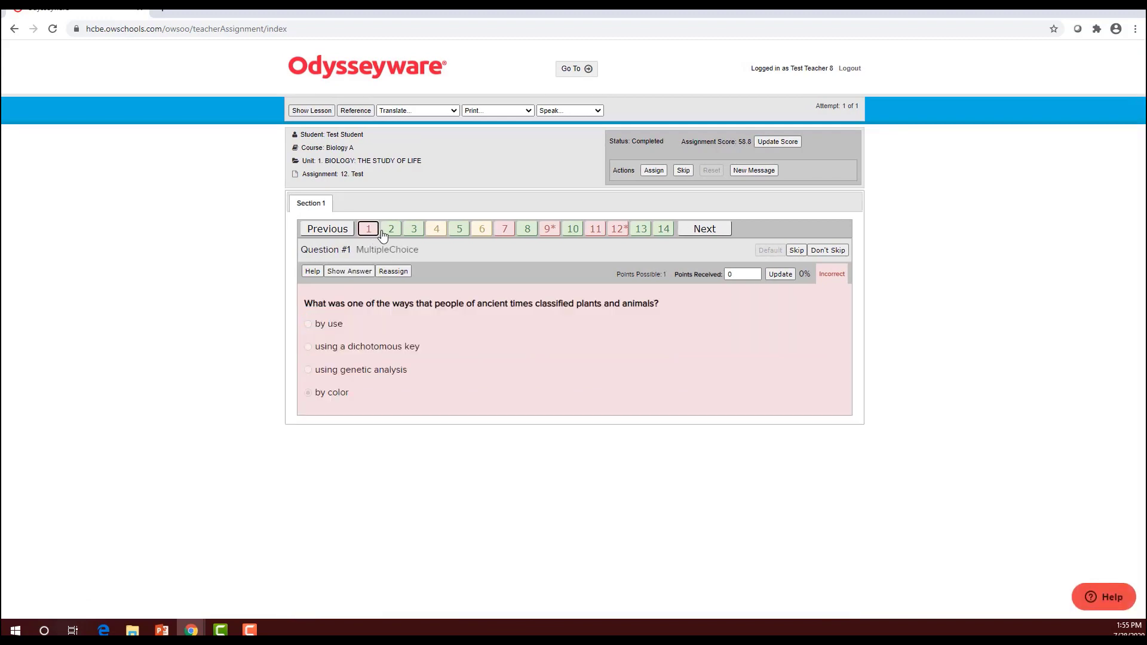
left_click(386, 233)
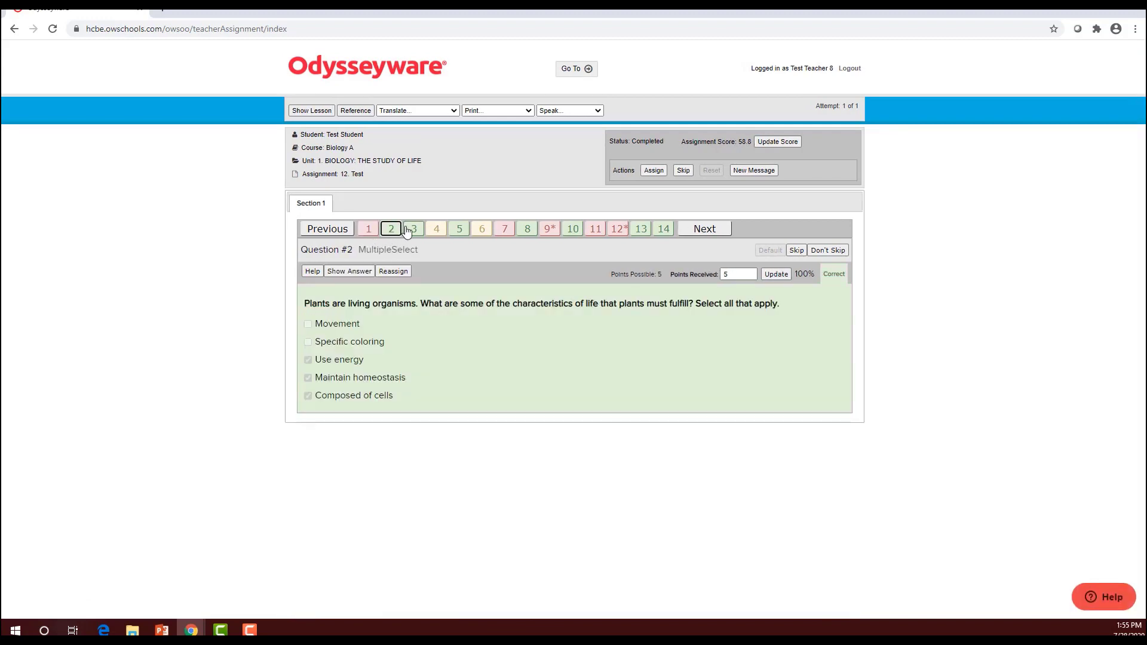
left_click(437, 232)
left_click(554, 233)
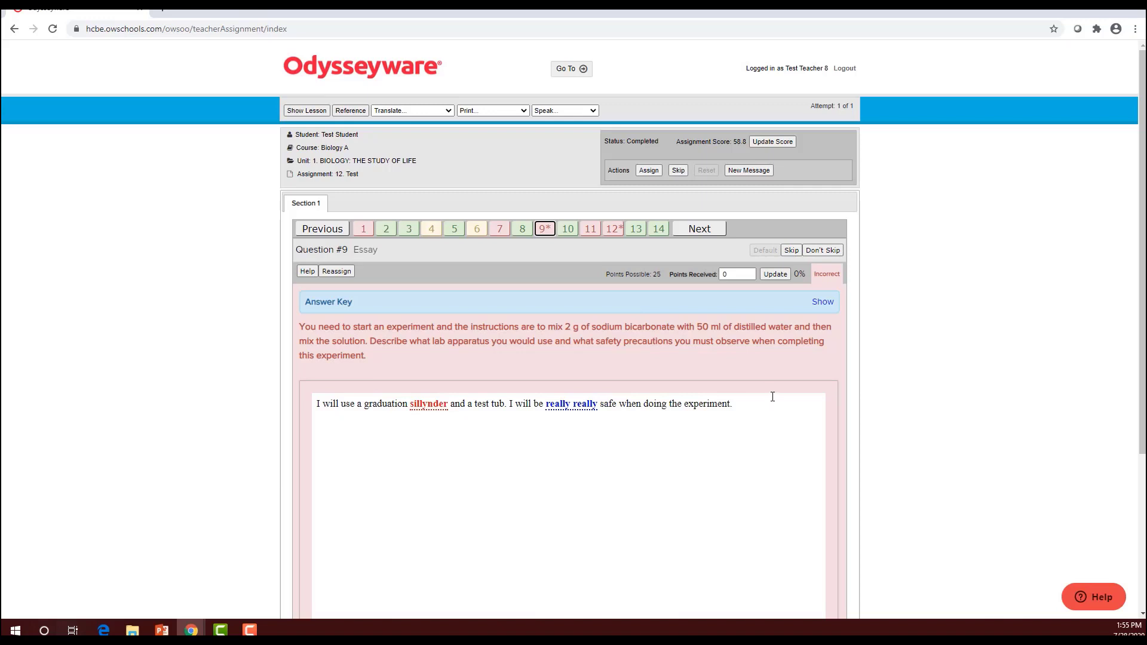
Check the answer key and award the question 9 essay 3 of 25 points
left_click(823, 303)
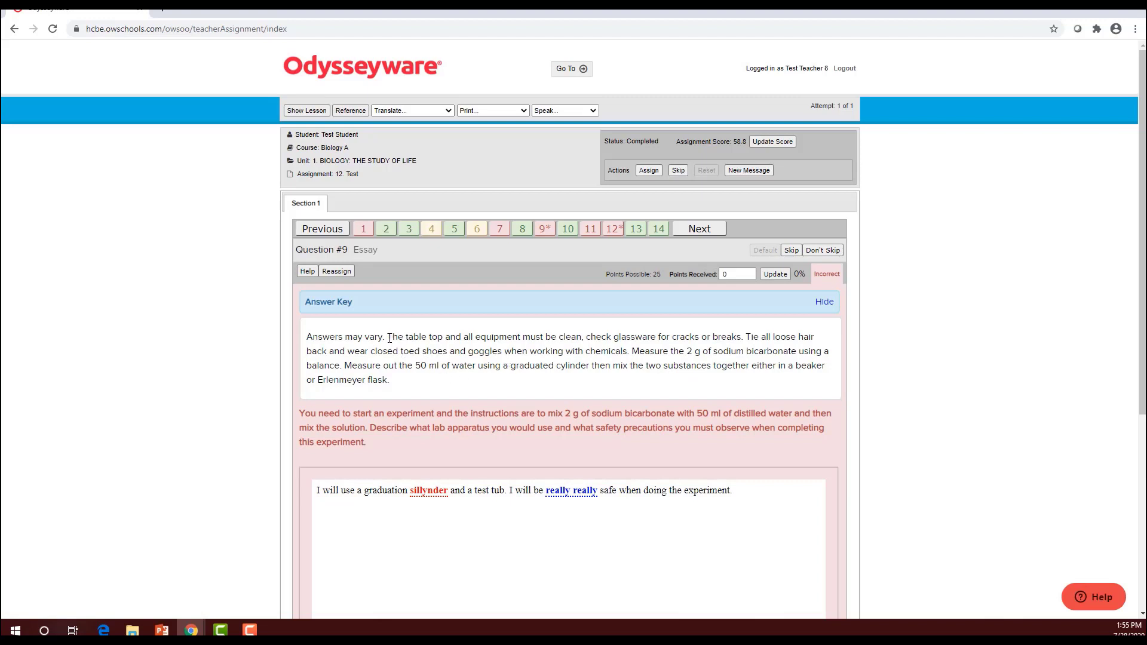
left_click_drag(389, 338, 405, 396)
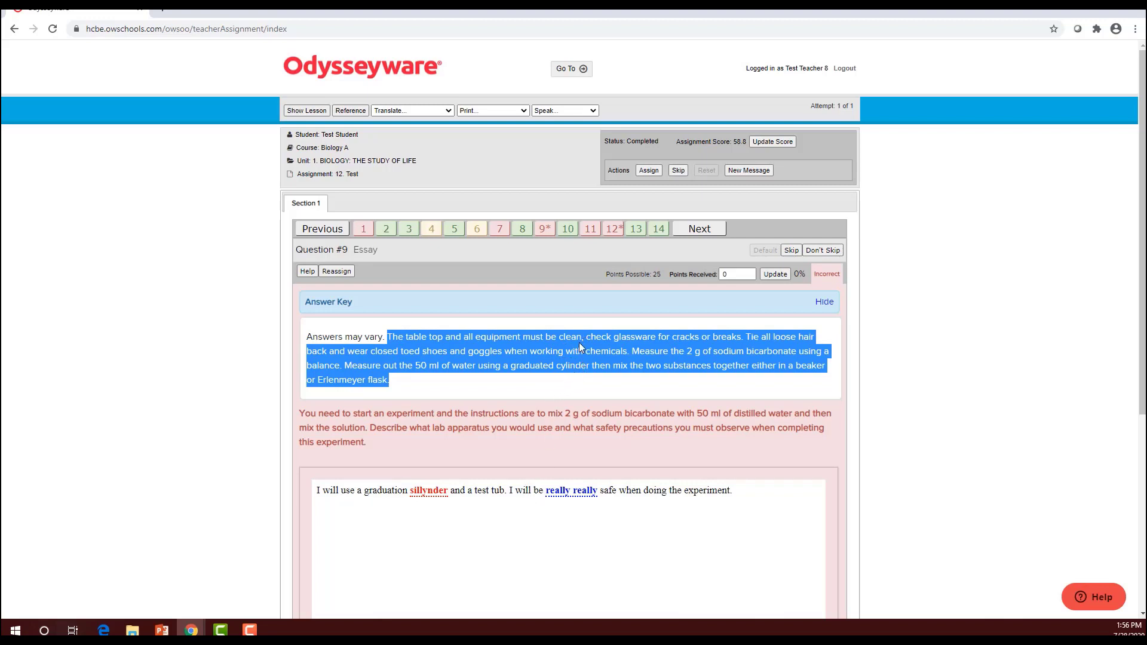
double_click(724, 275)
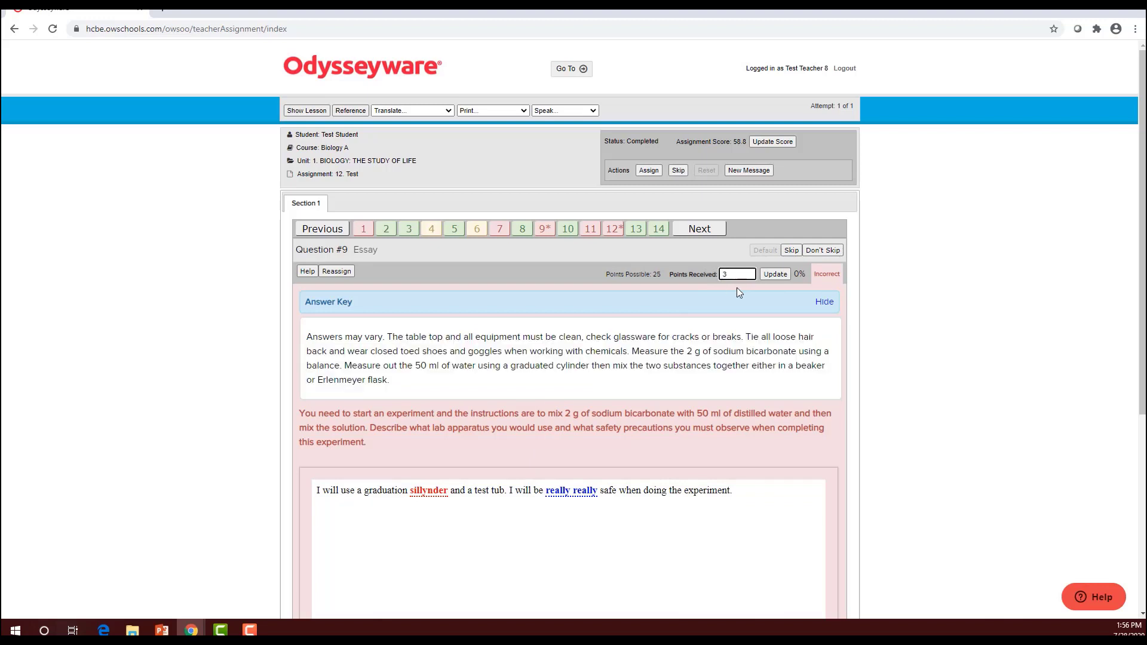
left_click(776, 275)
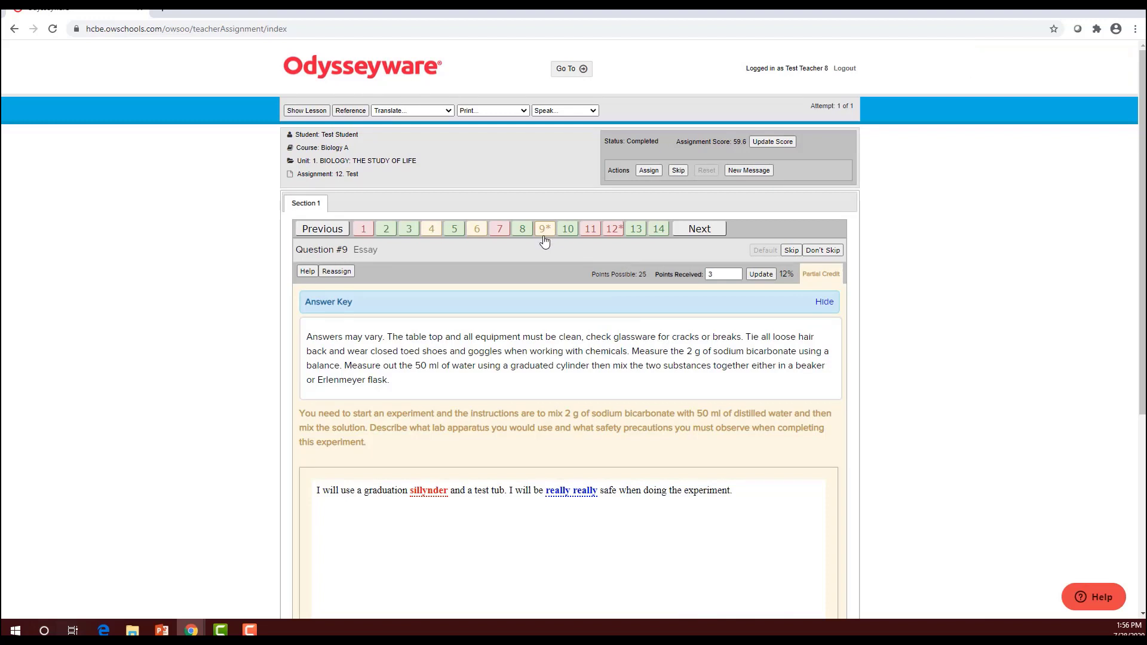
Check question 12's answer key and give its essay full marks, 25 of 25
left_click(614, 230)
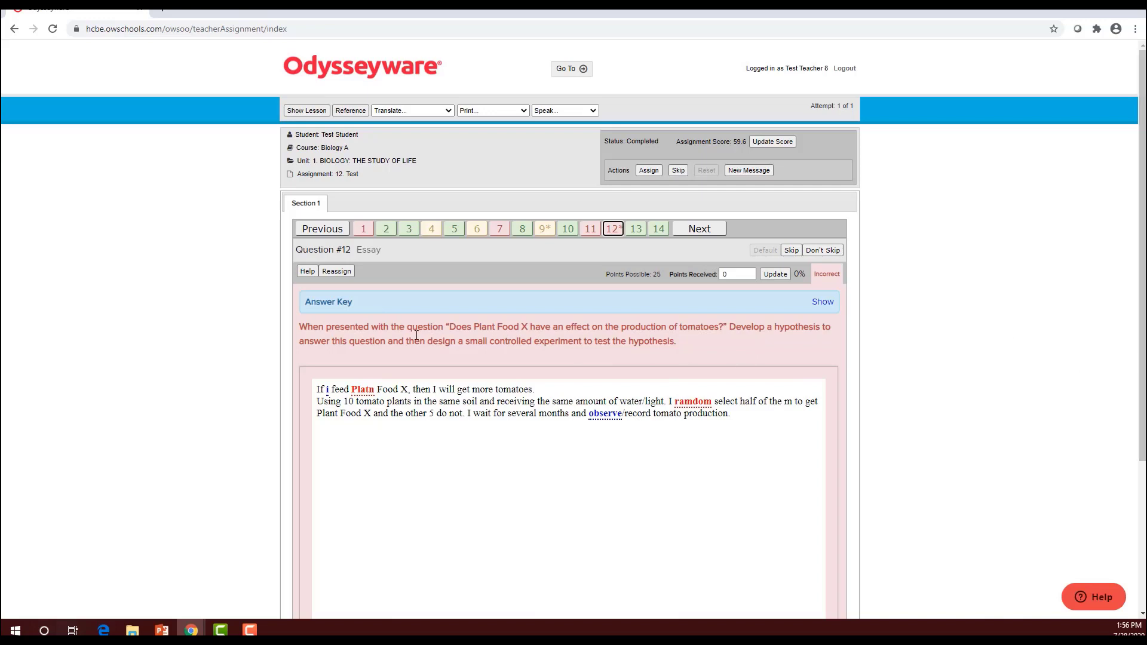
left_click(822, 302)
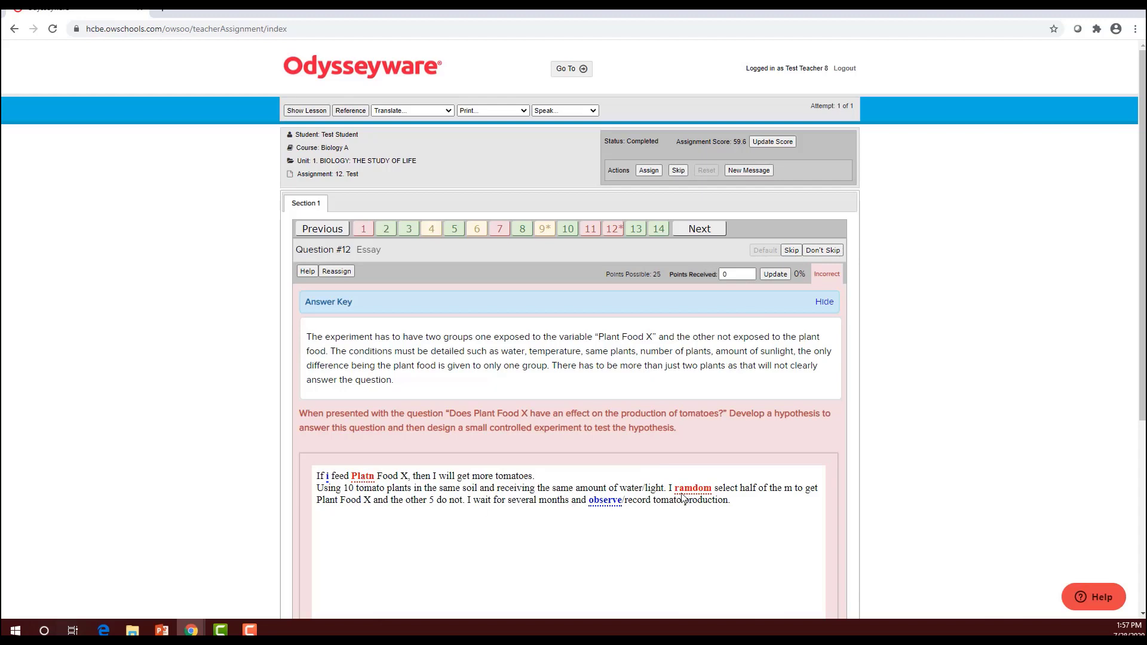
left_click_drag(743, 274, 721, 267)
left_click(781, 276)
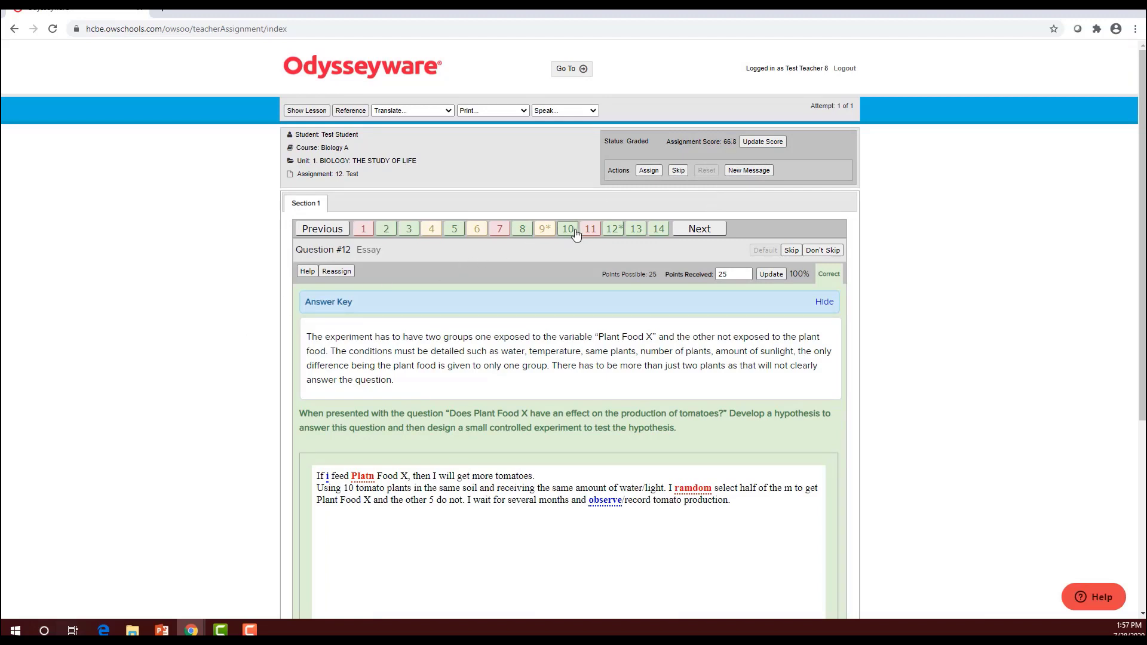
Return home, open the remaining Blocked/Failed Attempts item, then go to the student's gradebook
left_click(575, 69)
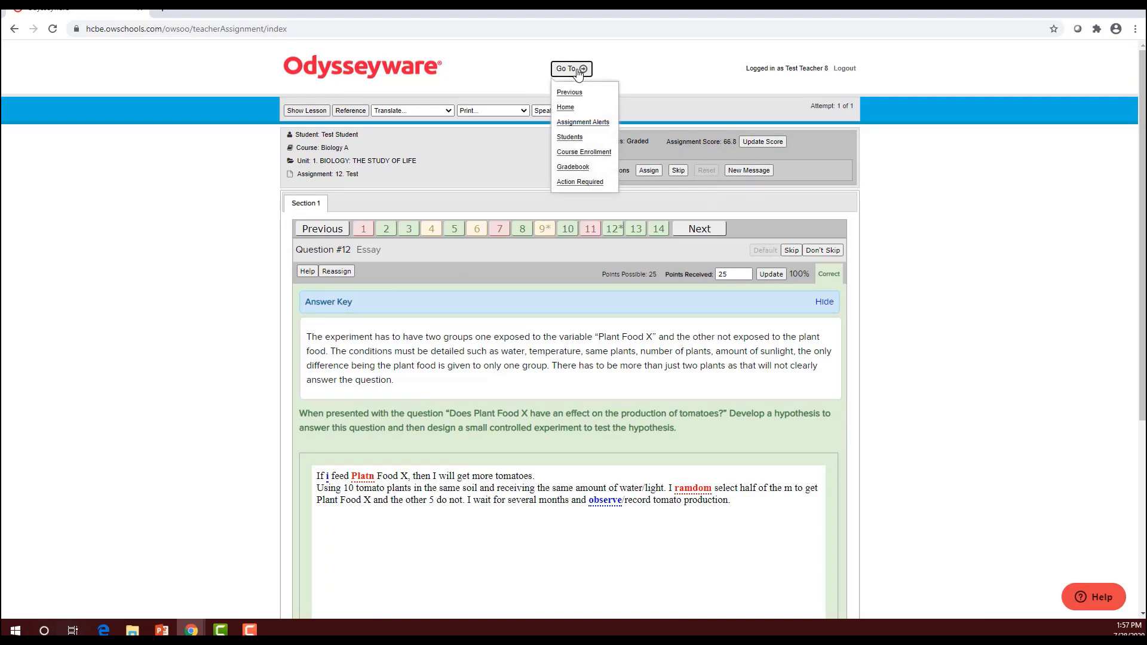
left_click(565, 107)
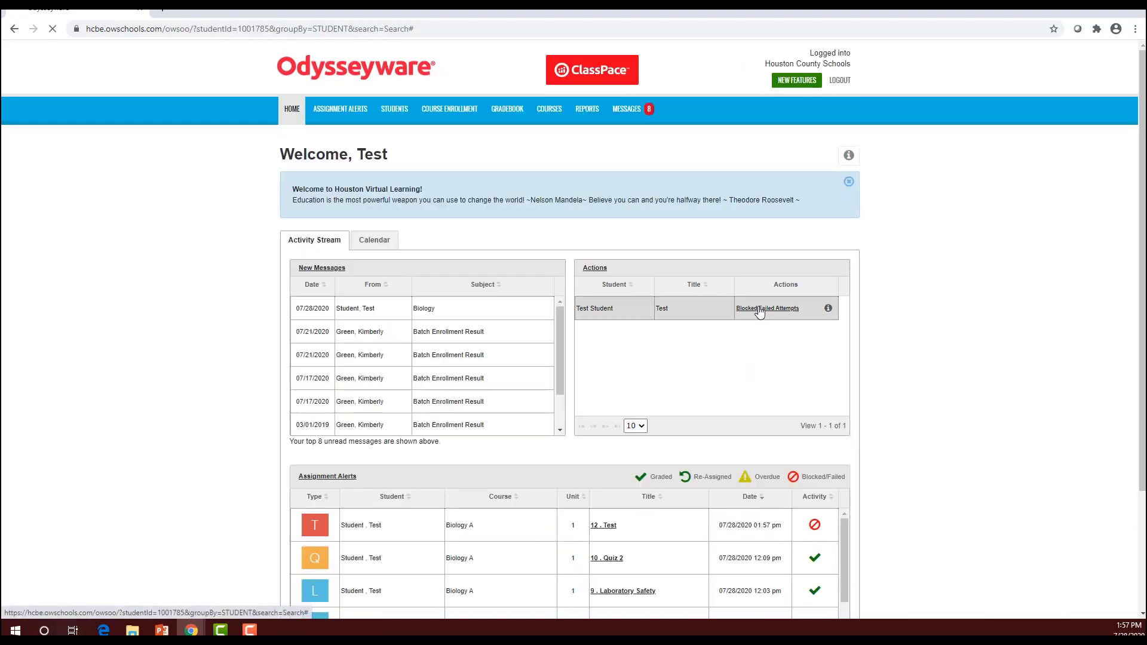
left_click(759, 309)
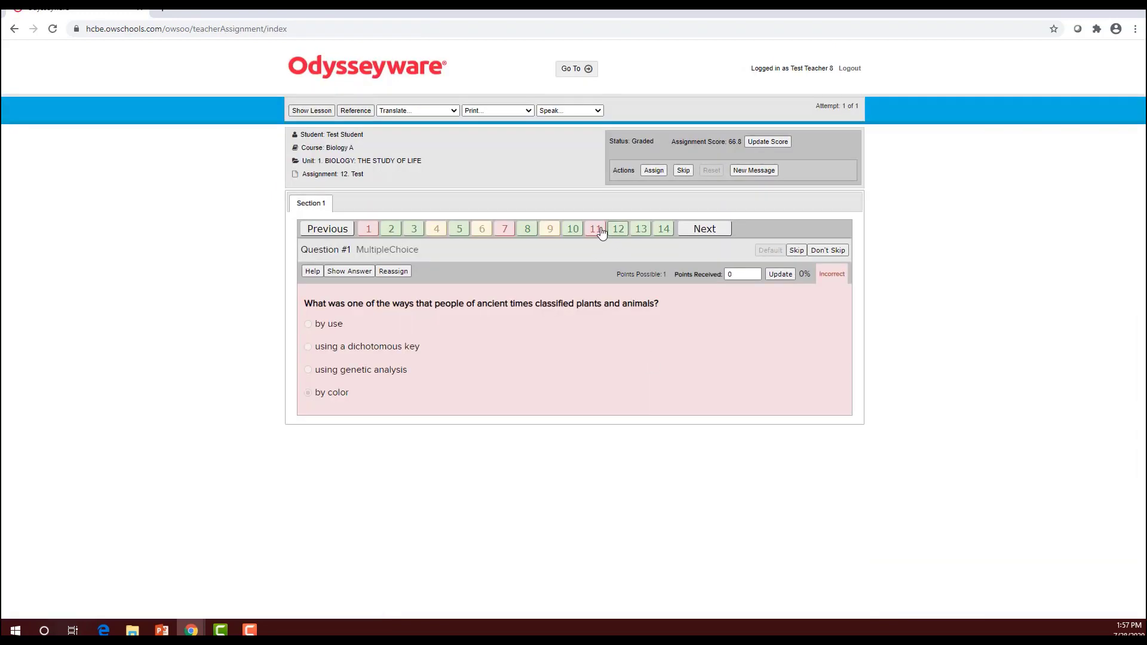
left_click(573, 70)
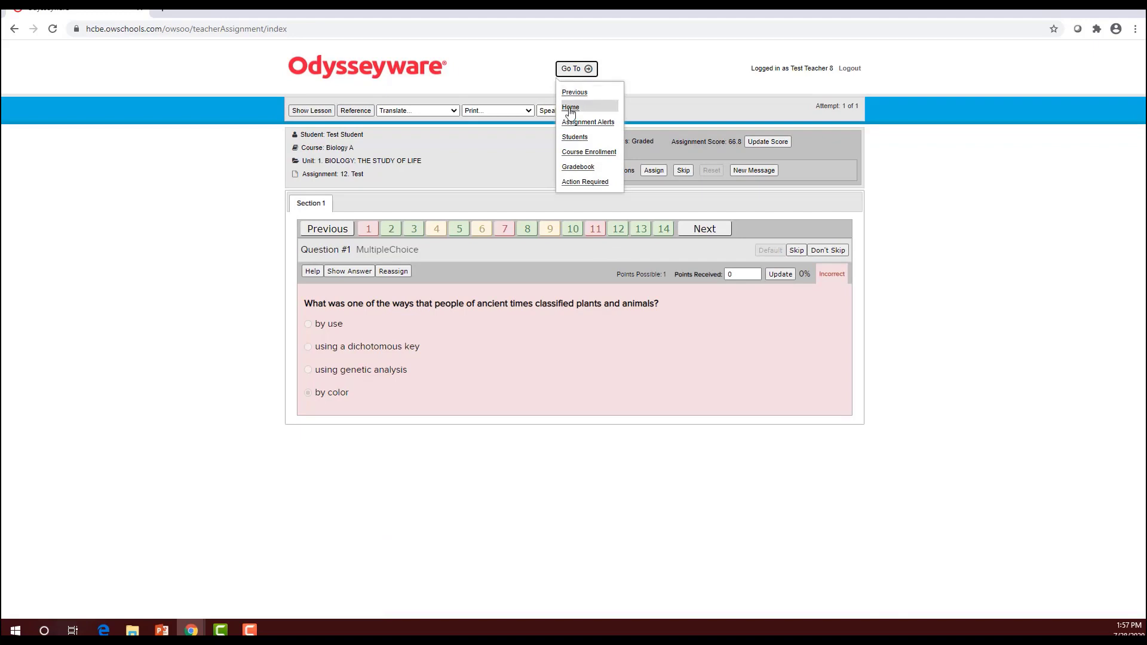
left_click(578, 168)
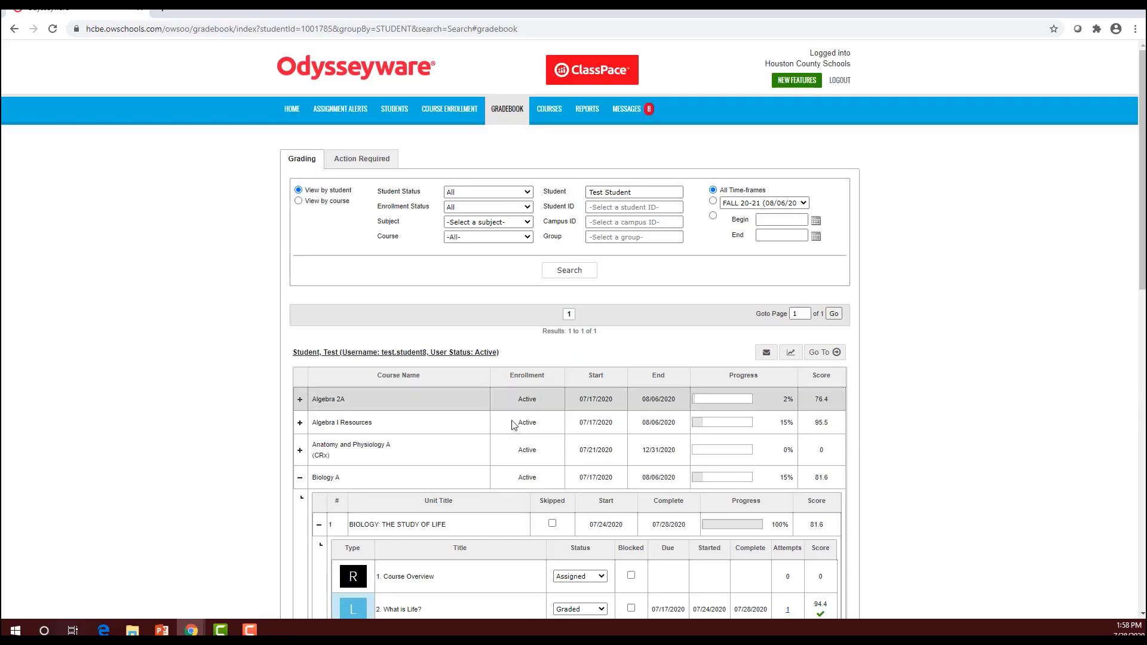
Collapse the Biology: The Study of Life unit and unblock 1. Life Chemistry under Biochemistry
scroll(505, 226, "down", 4)
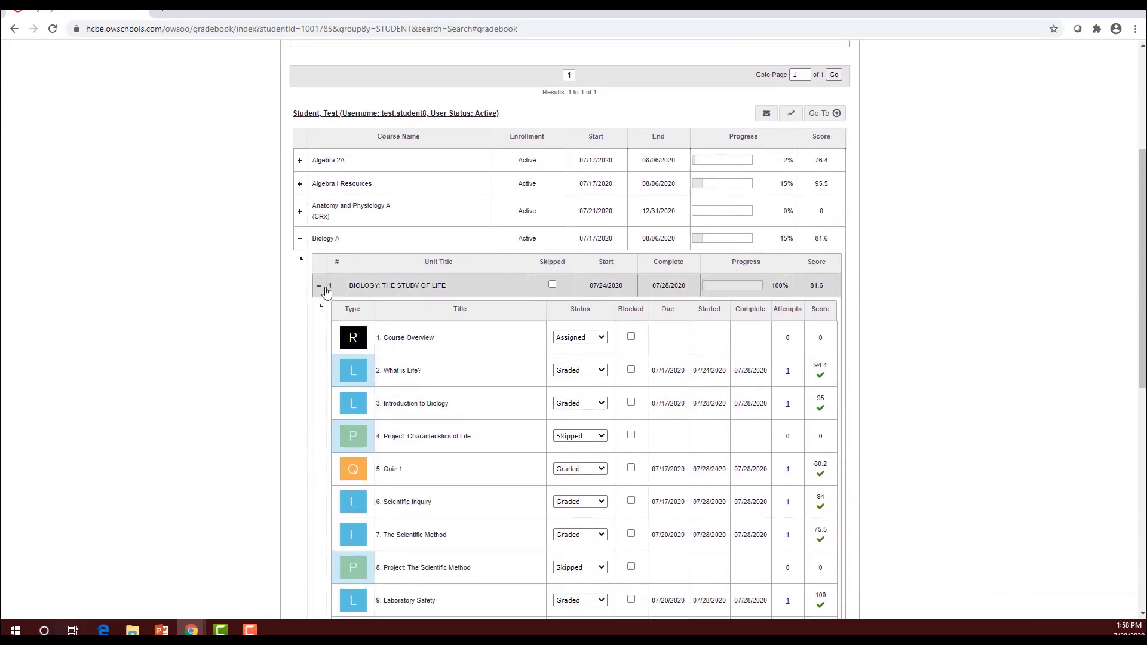
left_click(319, 286)
left_click(320, 310)
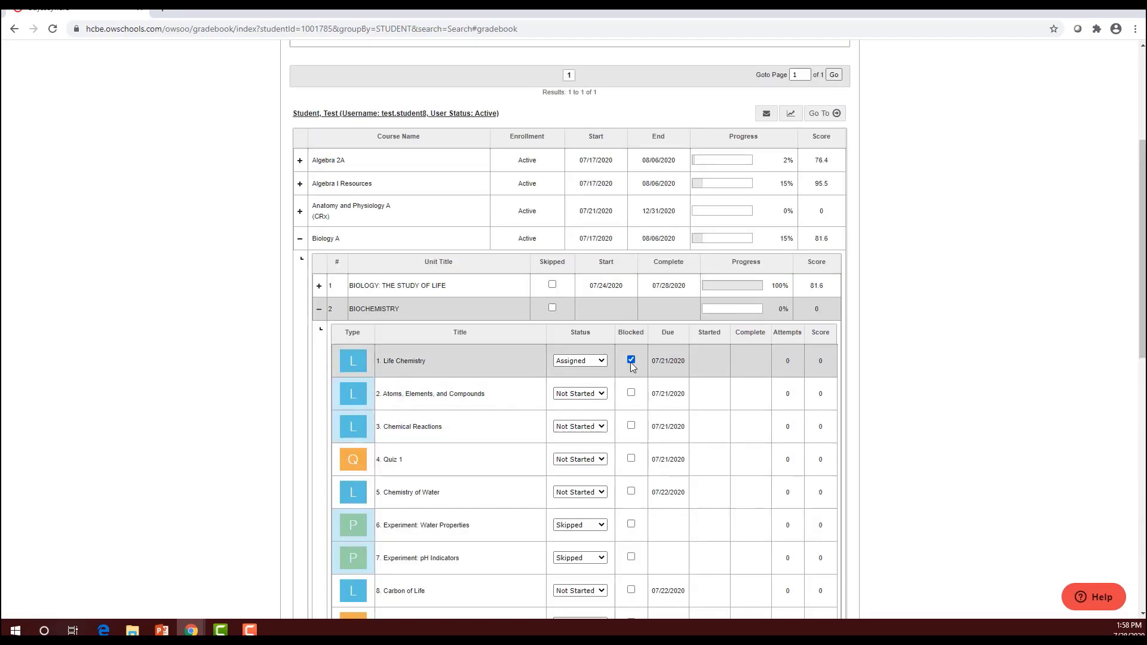
left_click(631, 360)
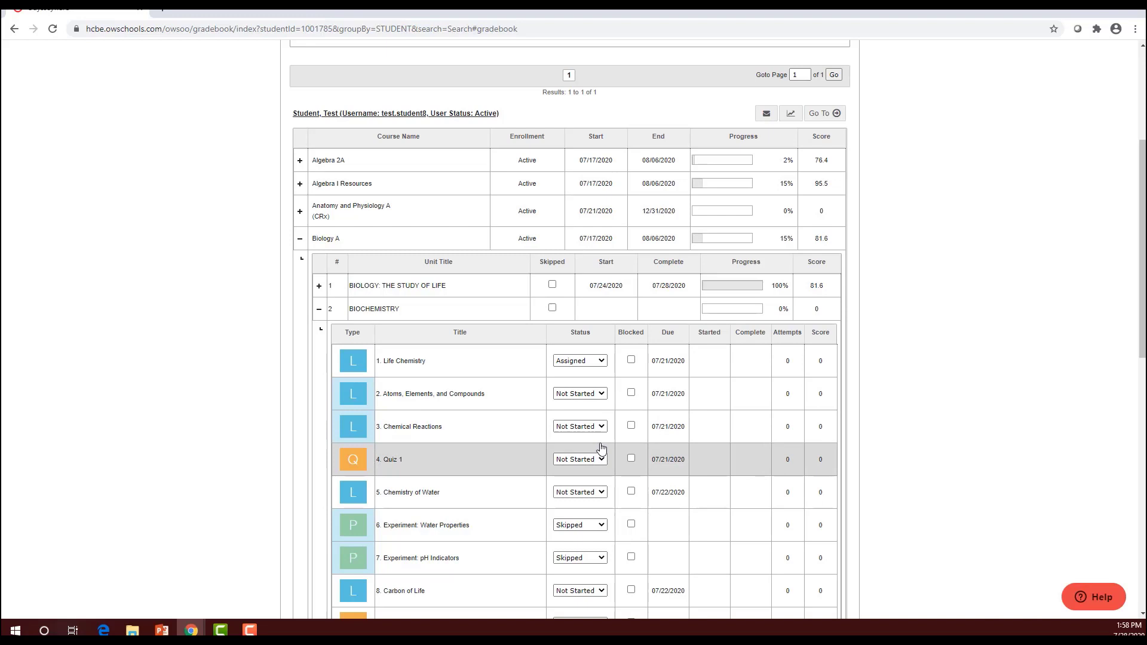
scroll(601, 449, "up", 4)
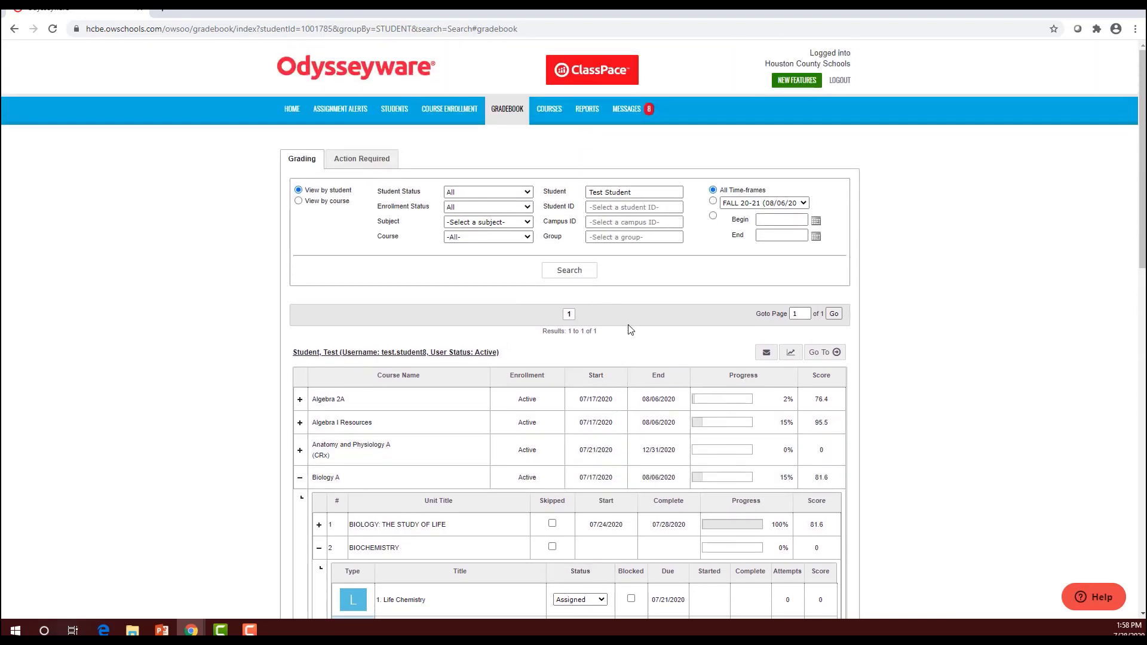
Return to the home dashboard and open the student's unread Biology message
left_click(292, 109)
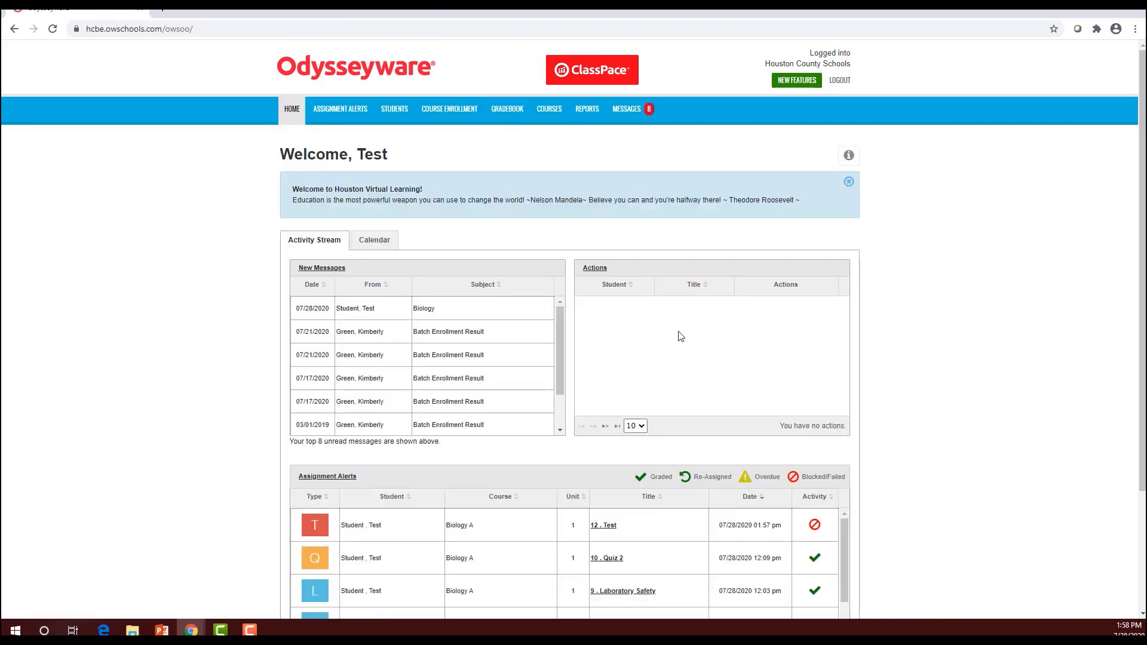
left_click(431, 313)
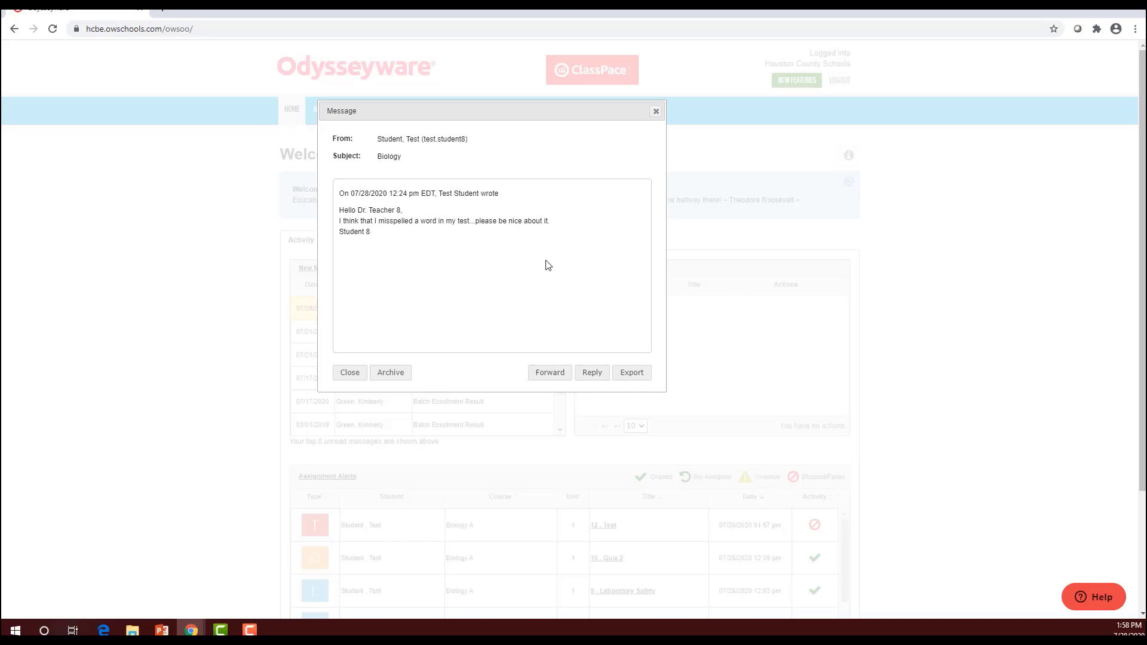
Send the student a reply thanking them for the heads up about the misspelled word
left_click(600, 373)
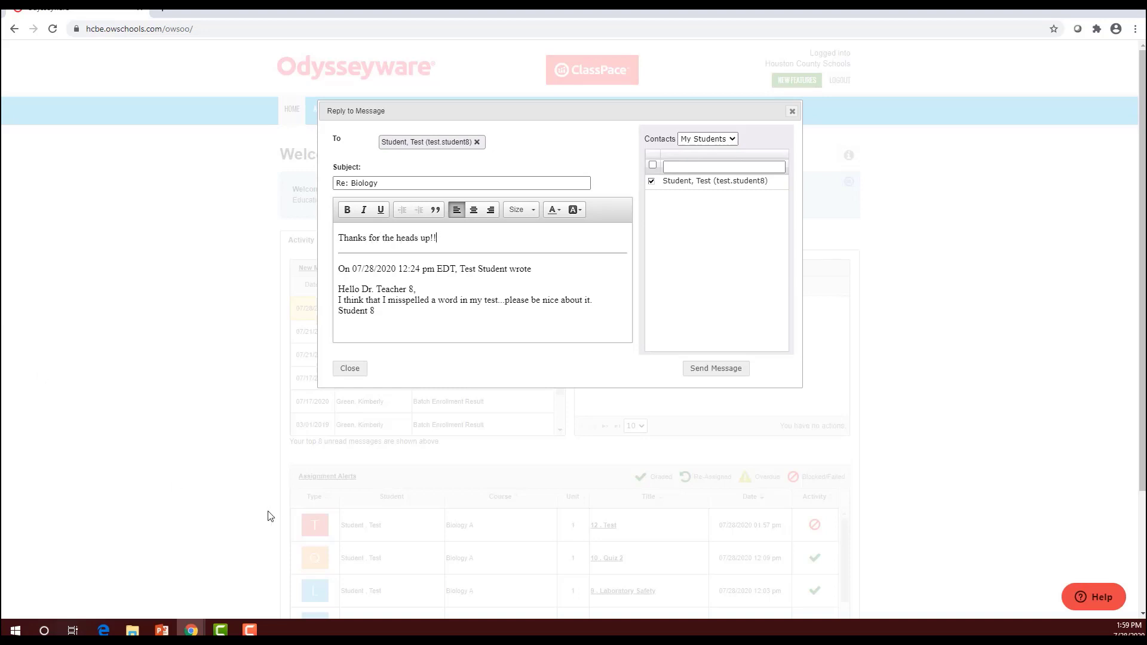
left_click(729, 370)
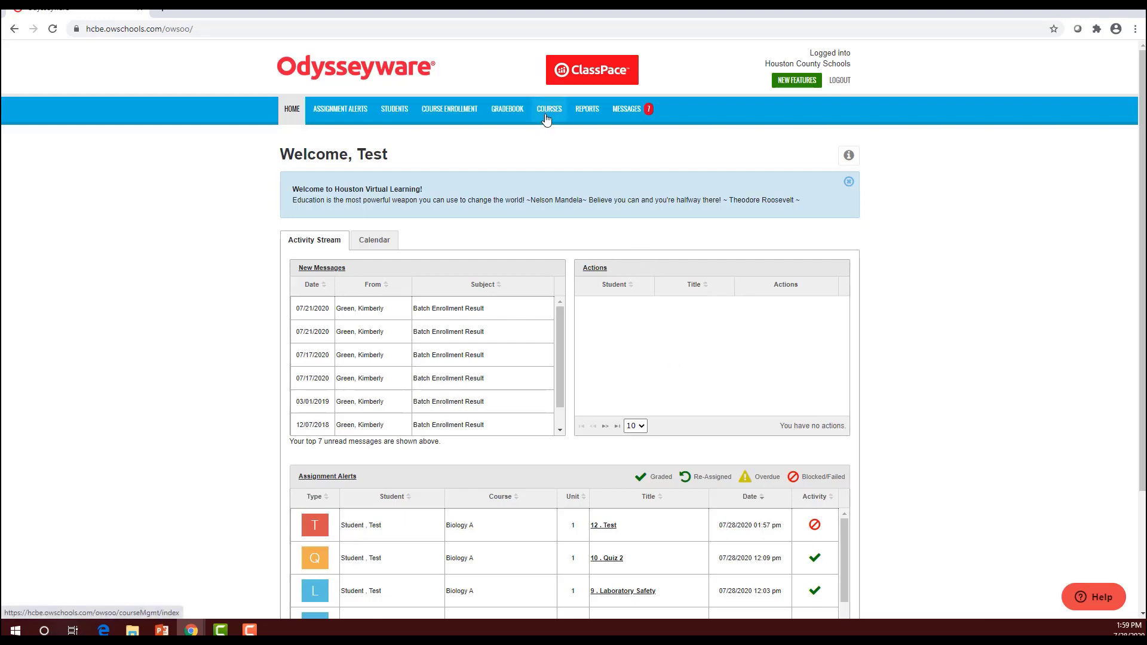
In the gradebook, unblock Algebra 2A's Completing the Square (2) lesson in unit 1
left_click(512, 115)
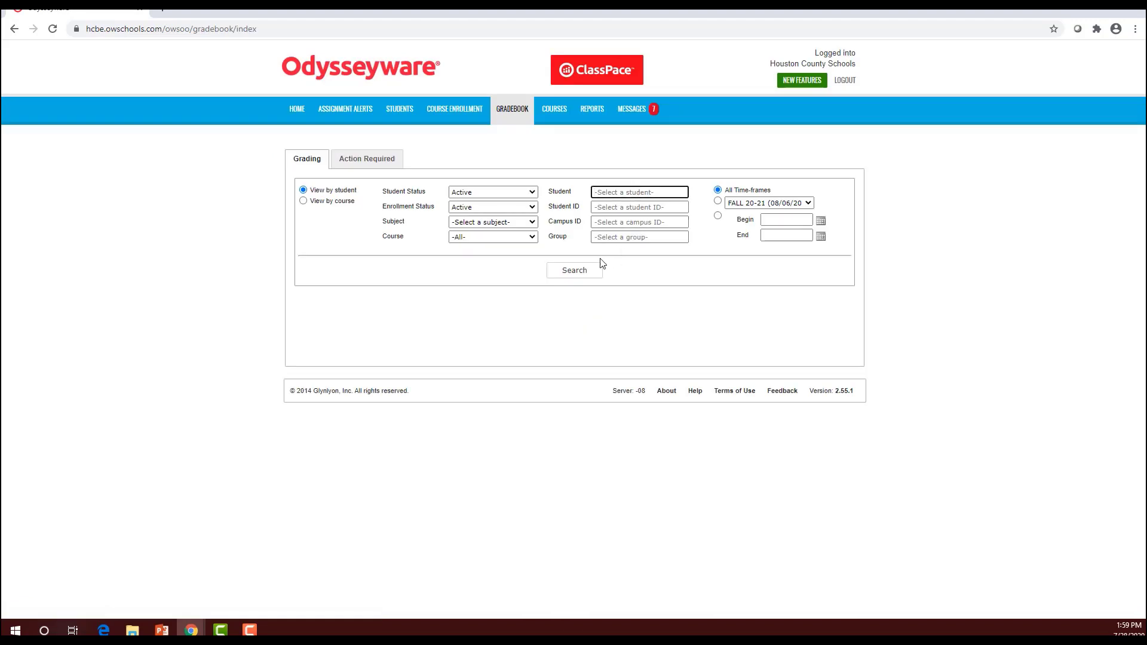
left_click(595, 269)
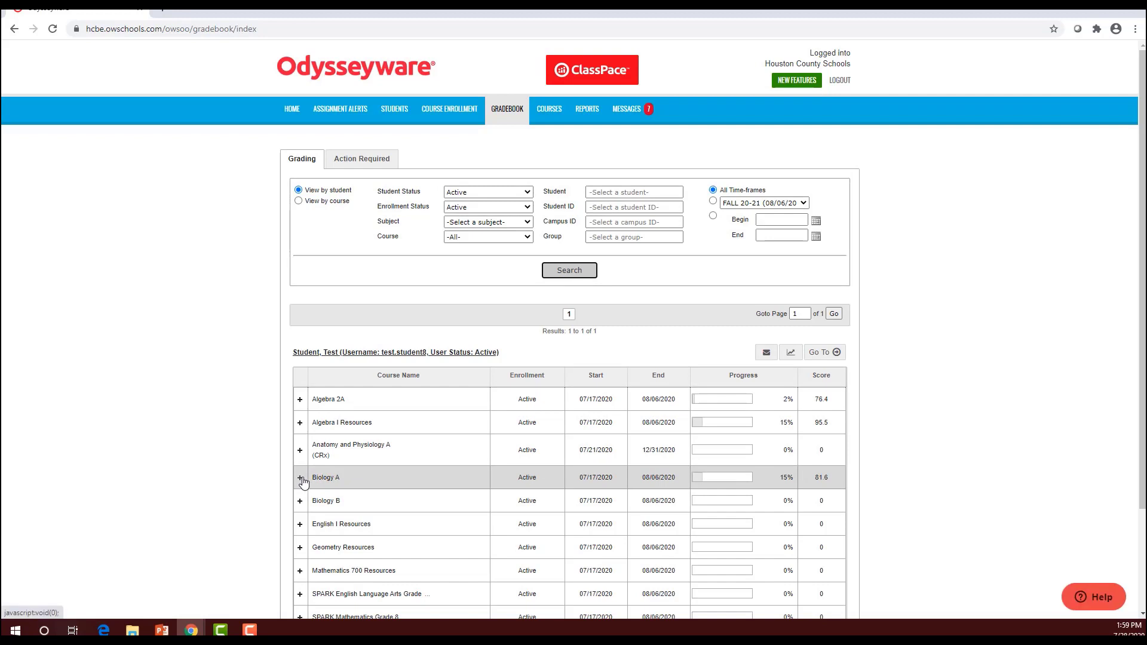
left_click(300, 399)
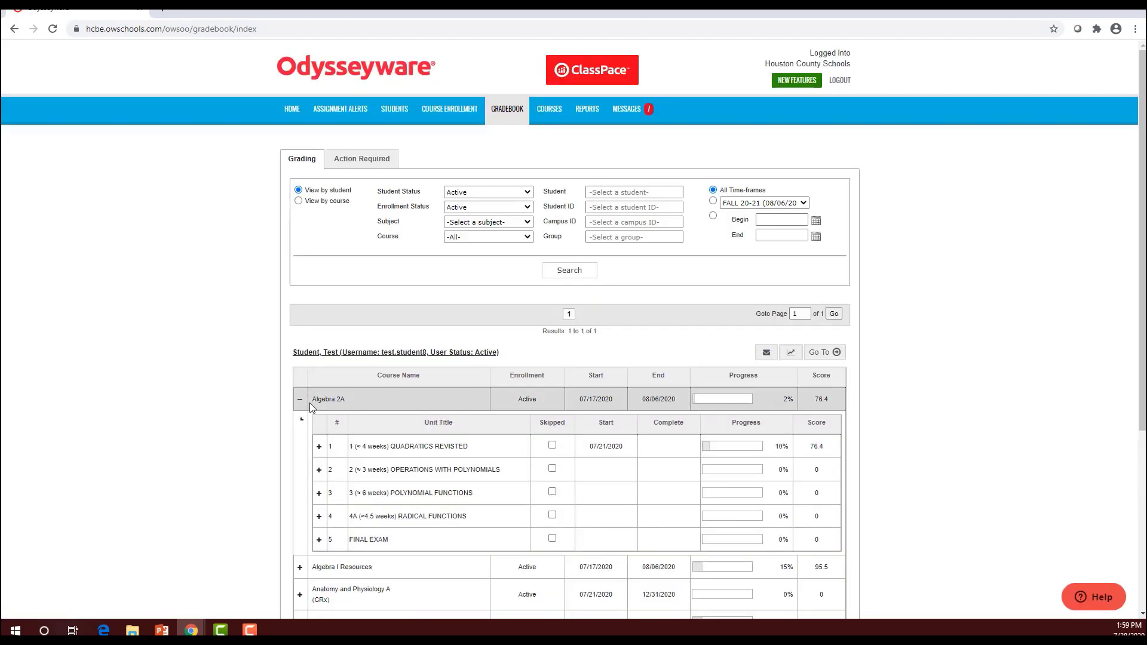
scroll(311, 400, "down", 1)
left_click(318, 388)
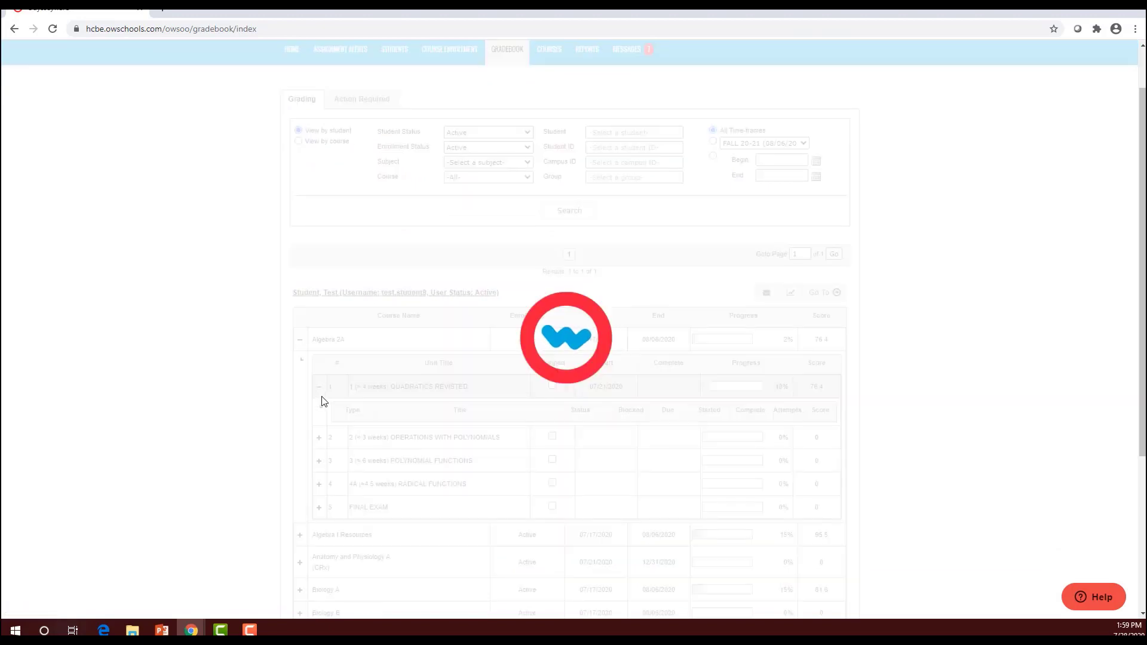
scroll(359, 406, "down", 2)
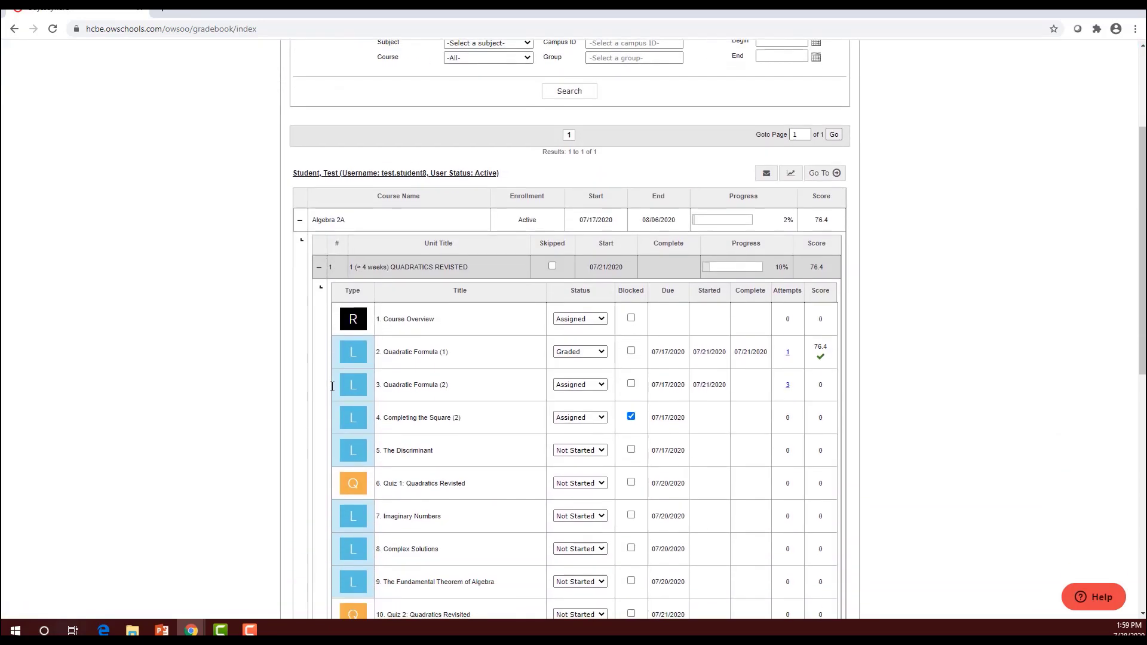
scroll(443, 417, "down", 1)
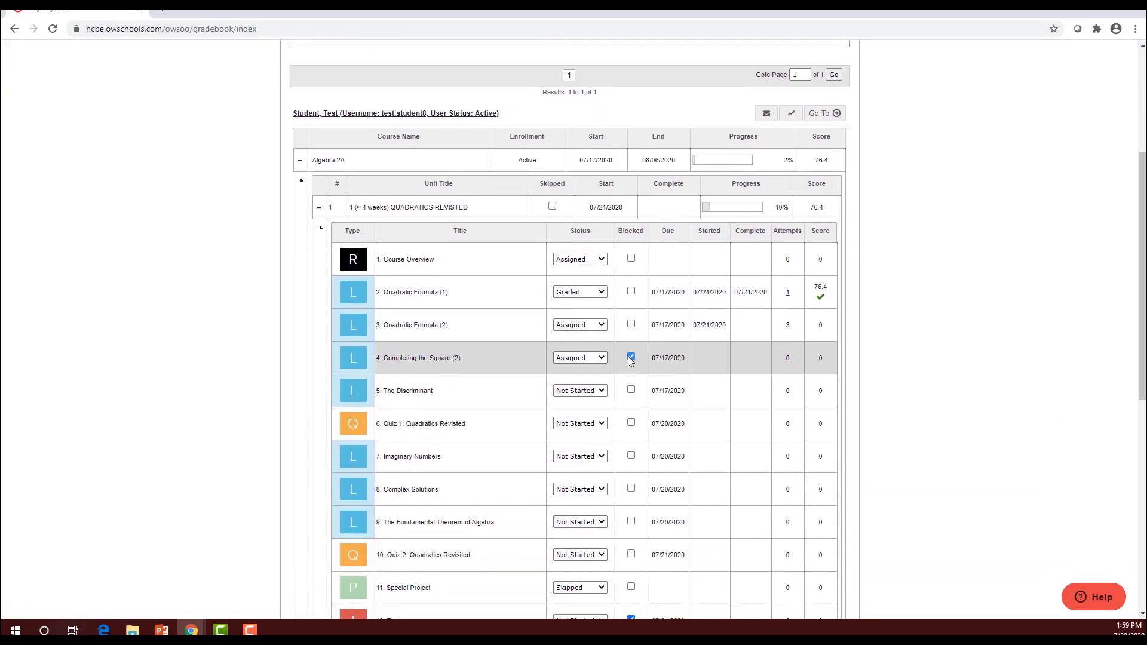
left_click(629, 356)
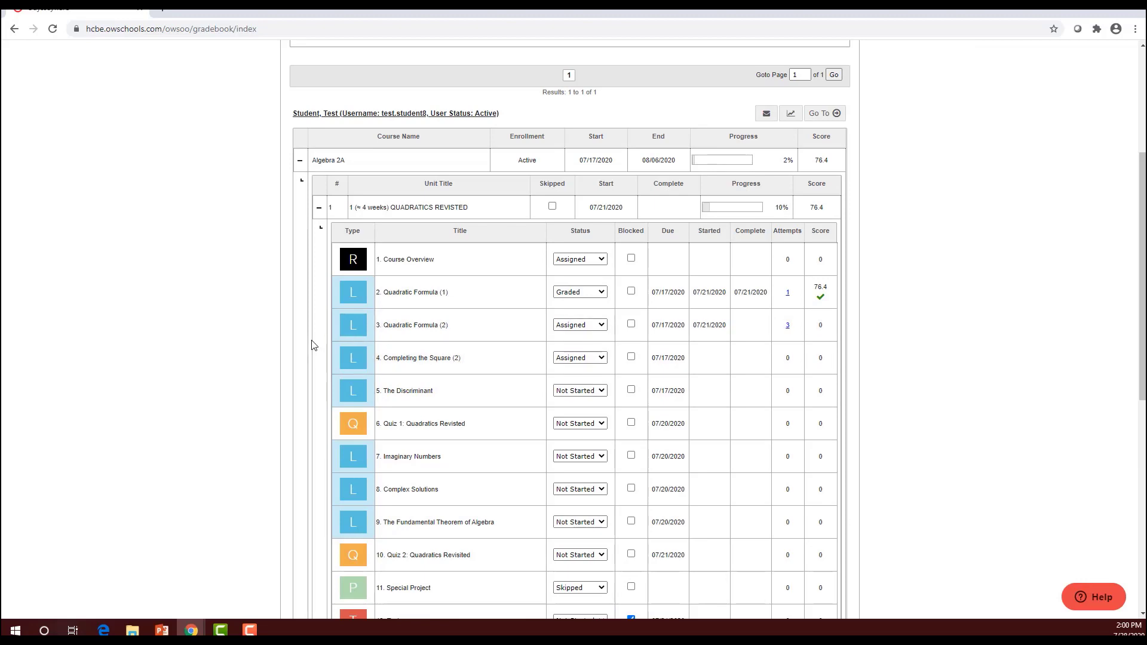
Expand Biology A's Biochemistry unit to review its lessons
scroll(391, 346, "down", 5)
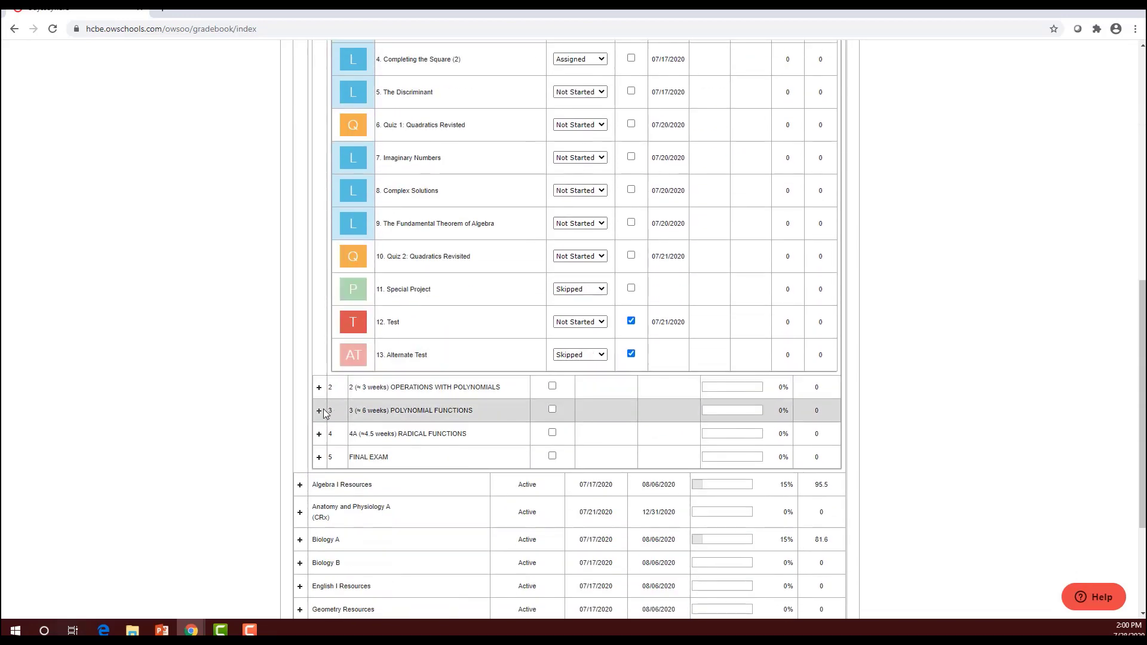
scroll(321, 410, "down", 3)
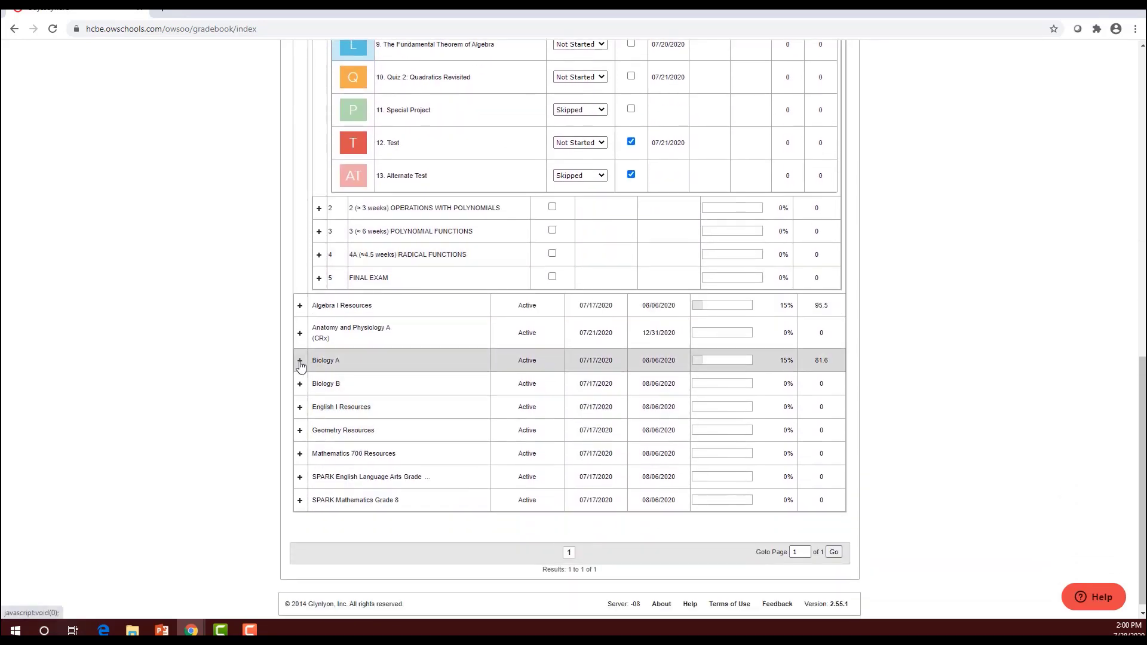
left_click(300, 361)
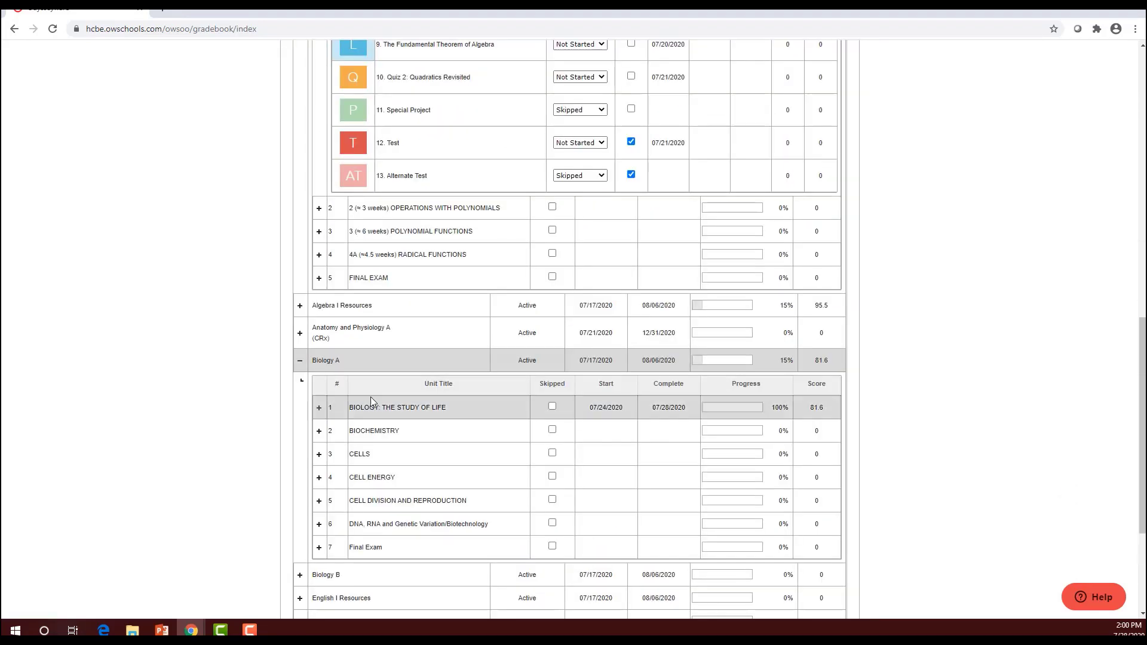
left_click(319, 430)
scroll(417, 432, "down", 3)
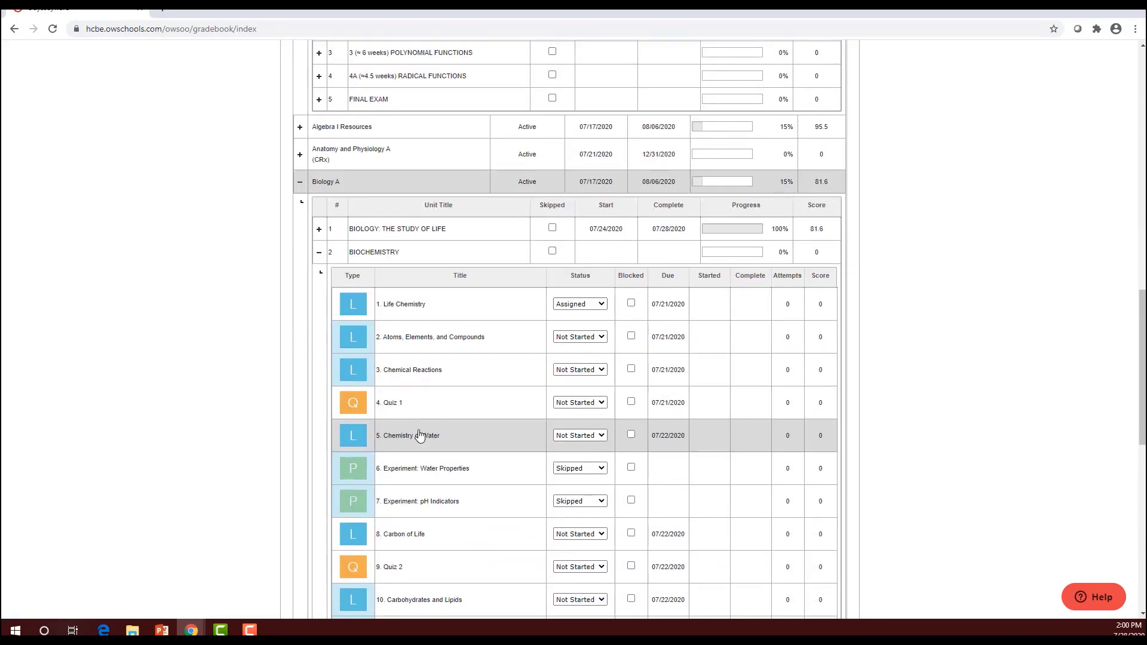
scroll(418, 434, "up", 7)
scroll(418, 432, "up", 3)
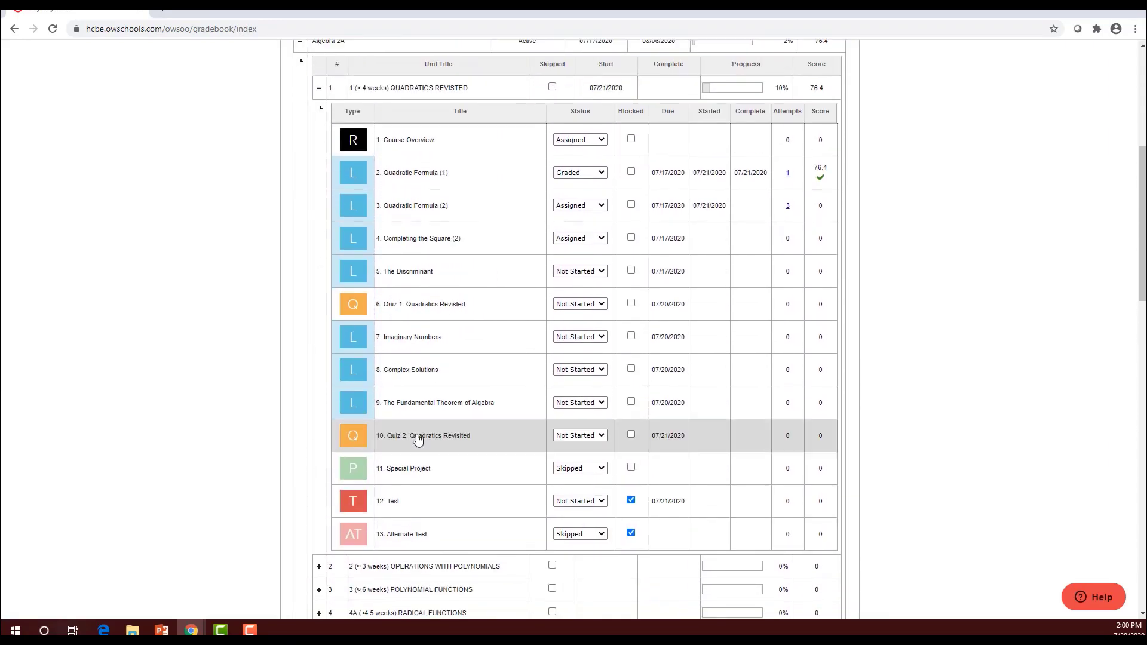